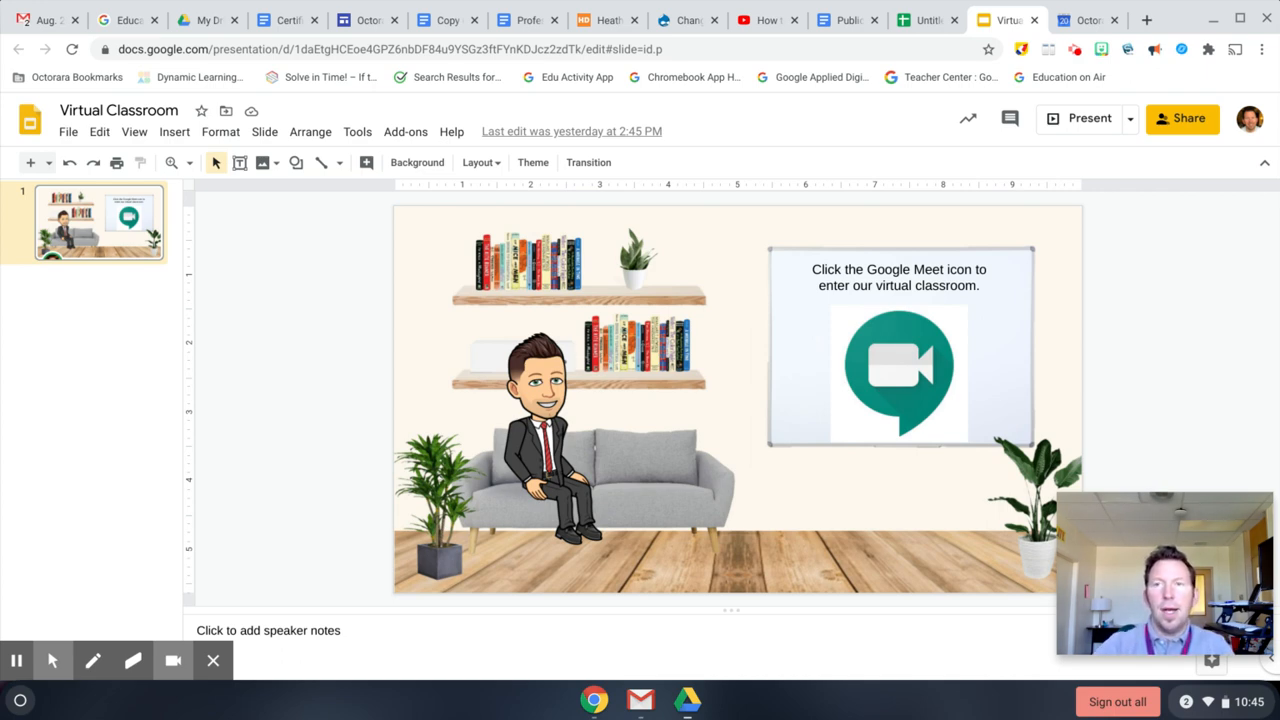
Switch to Google Calendar and examine the week of August 23–29, 2020 and the My calendars and Other calendars lists
{"action": "left_click", "coordinate": [1079, 25]}
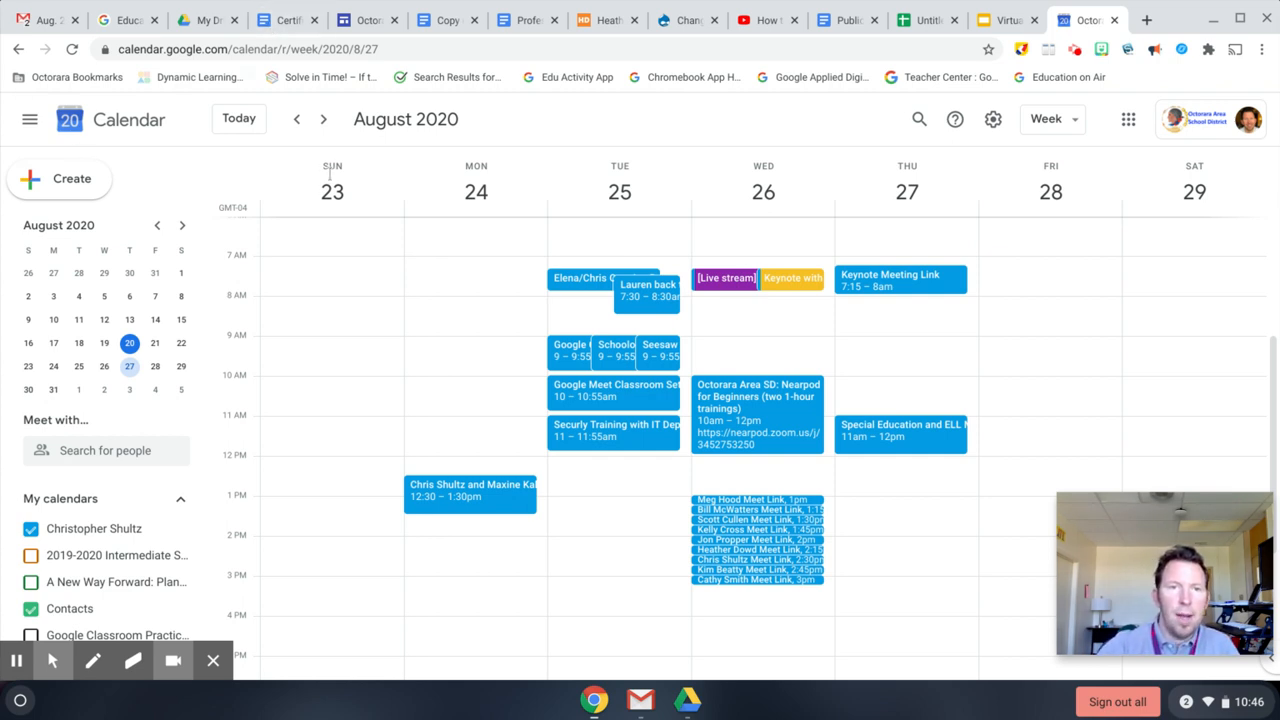
{"action": "scroll", "coordinate": [324, 344], "scroll_direction": "down", "scroll_amount": 3}
{"action": "scroll", "coordinate": [324, 344], "scroll_direction": "up", "scroll_amount": 3}
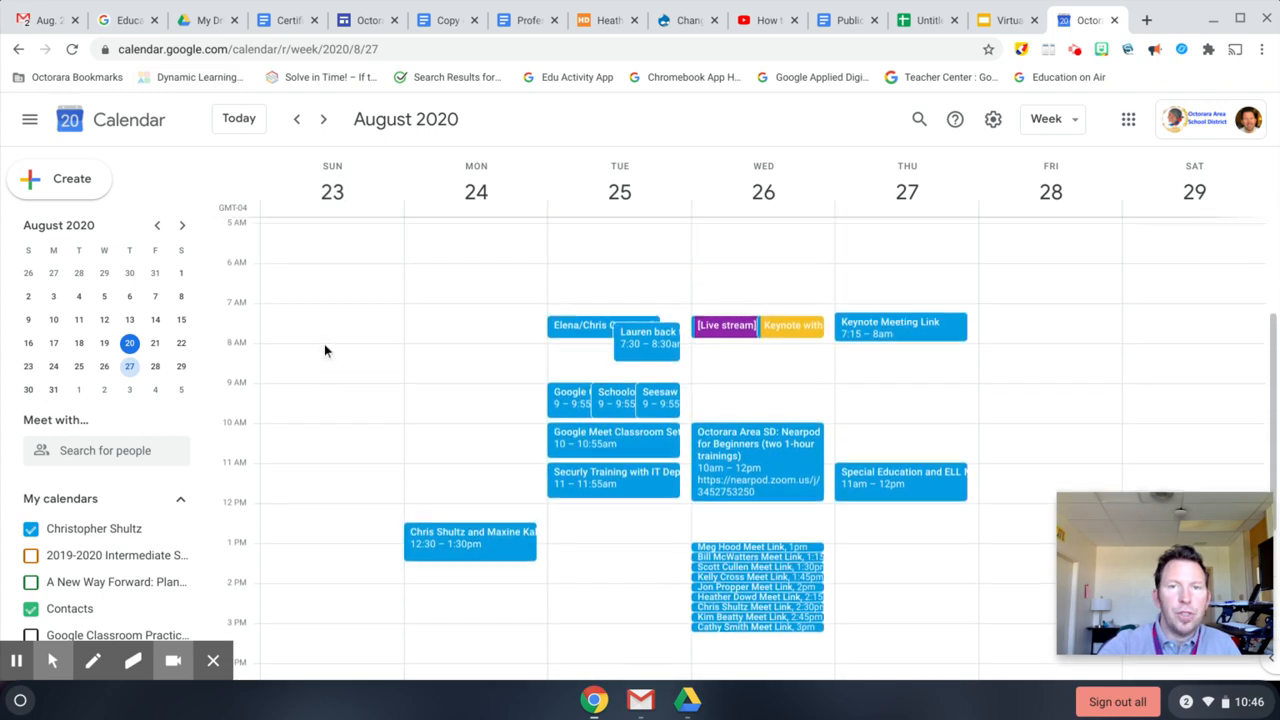
{"action": "scroll", "coordinate": [94, 524], "scroll_direction": "down", "scroll_amount": 3}
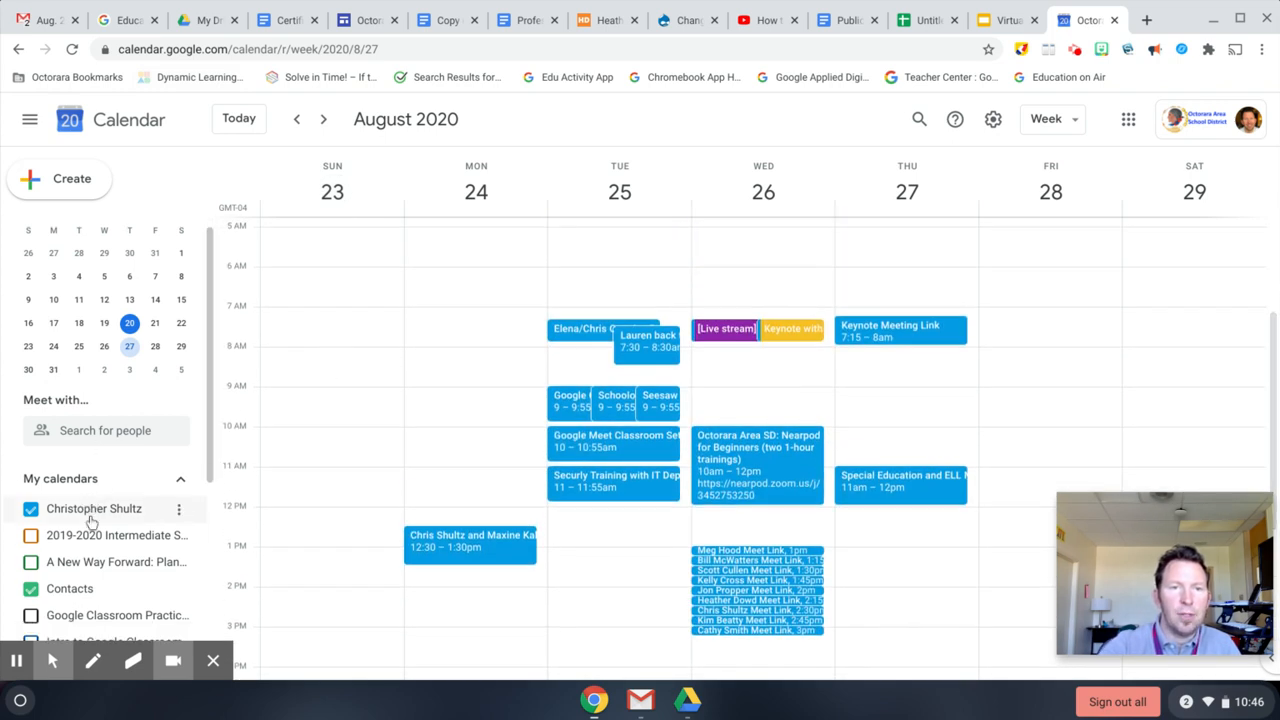
{"action": "scroll", "coordinate": [90, 522], "scroll_direction": "down", "scroll_amount": 2}
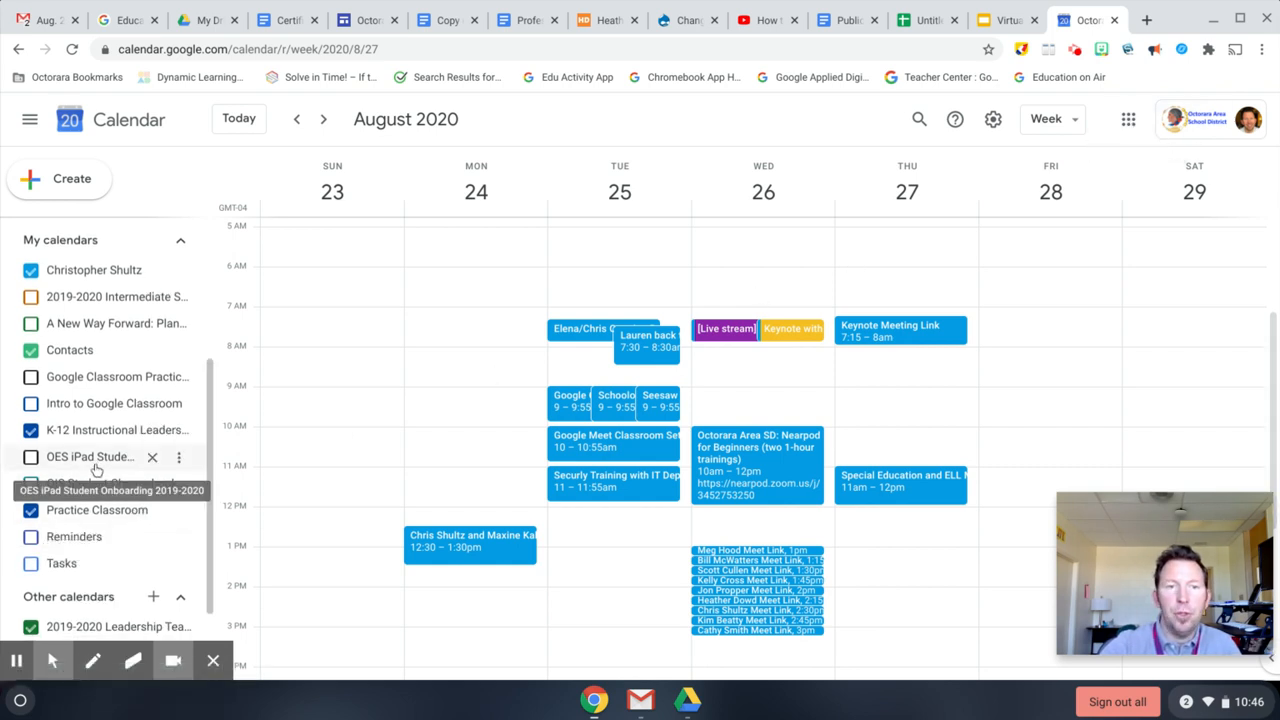
{"action": "scroll", "coordinate": [100, 490], "scroll_direction": "down", "scroll_amount": 3}
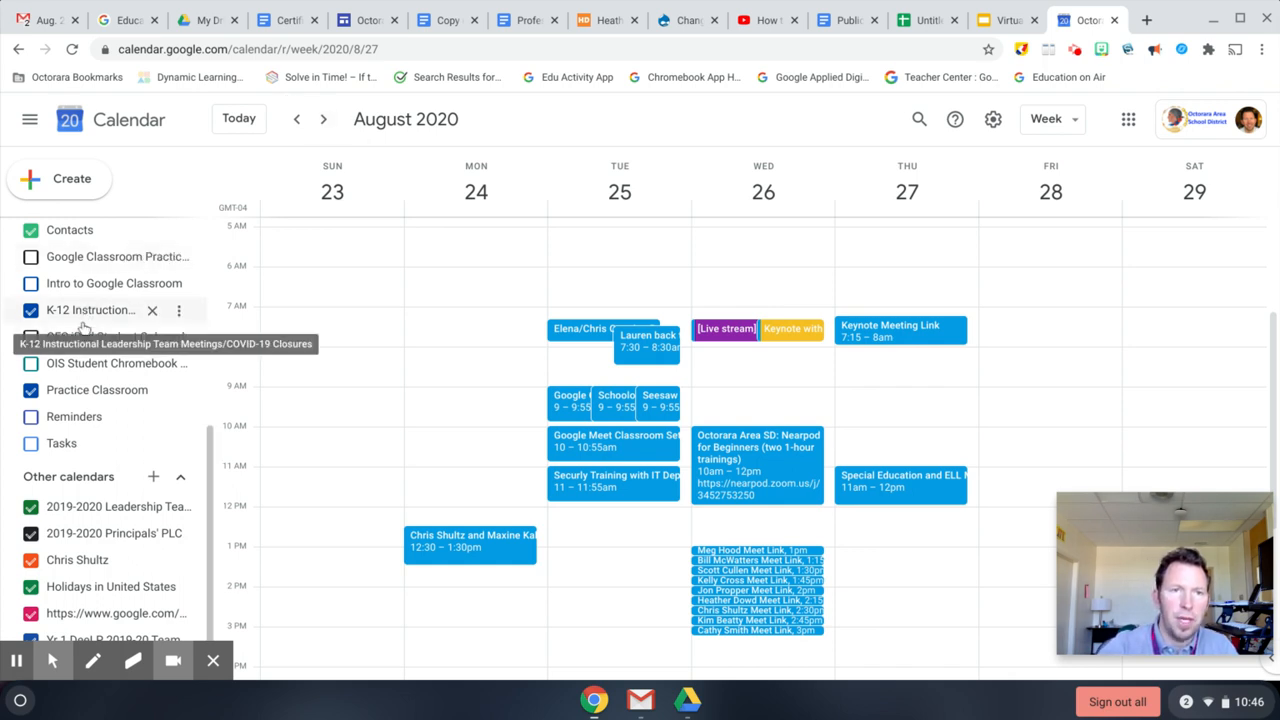
{"action": "scroll", "coordinate": [85, 328], "scroll_direction": "up", "scroll_amount": 2}
{"action": "scroll", "coordinate": [85, 328], "scroll_direction": "up", "scroll_amount": 1}
{"action": "scroll", "coordinate": [85, 328], "scroll_direction": "down", "scroll_amount": 1}
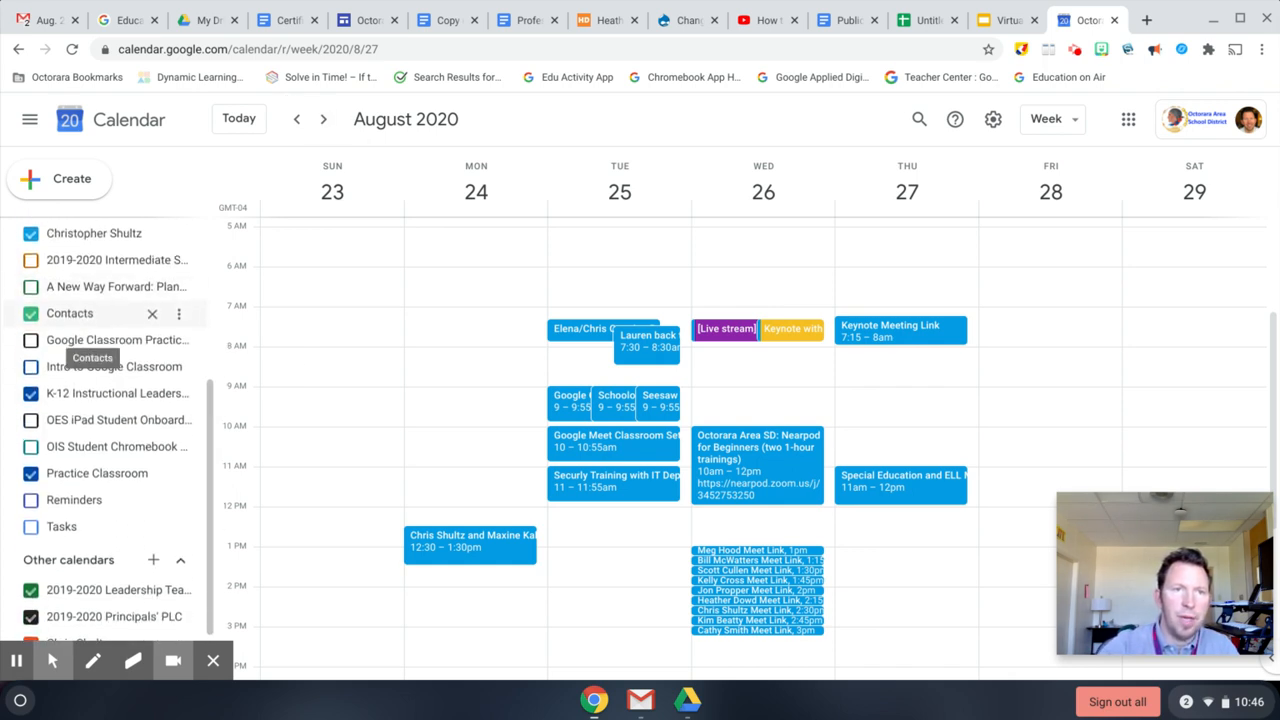
{"action": "scroll", "coordinate": [85, 328], "scroll_direction": "up", "scroll_amount": 1}
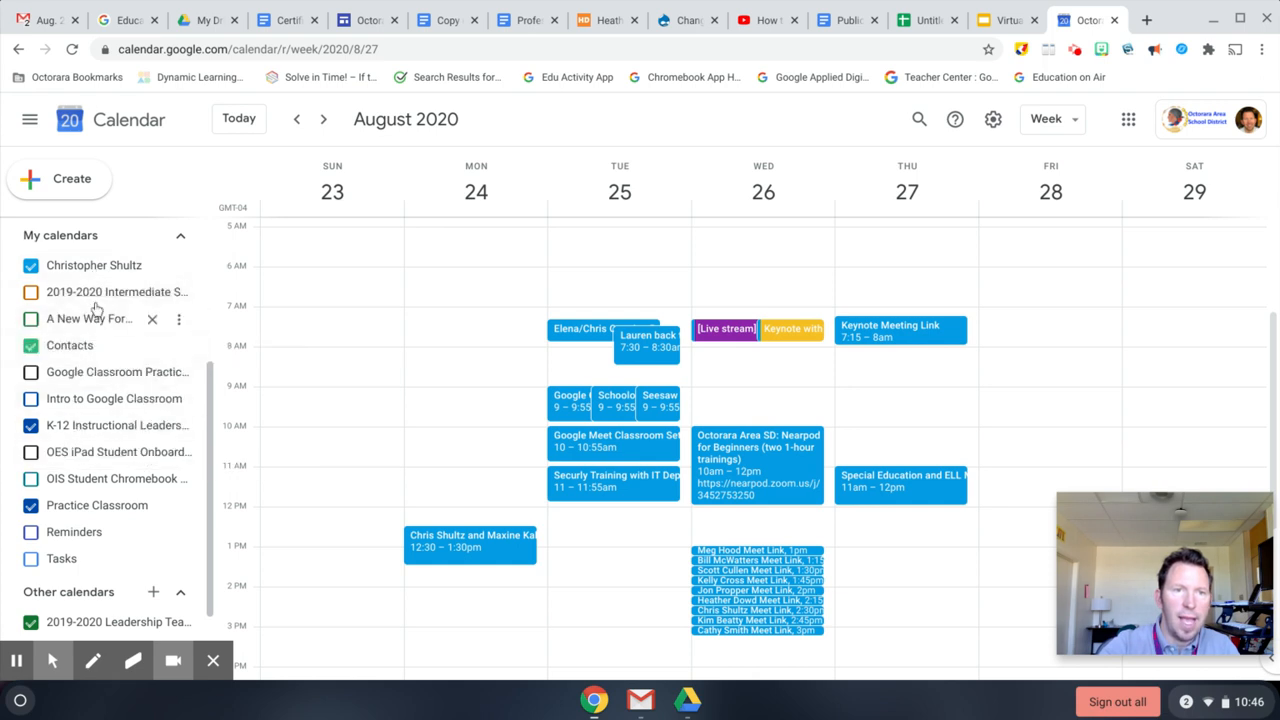
{"action": "scroll", "coordinate": [86, 394], "scroll_direction": "down", "scroll_amount": 3}
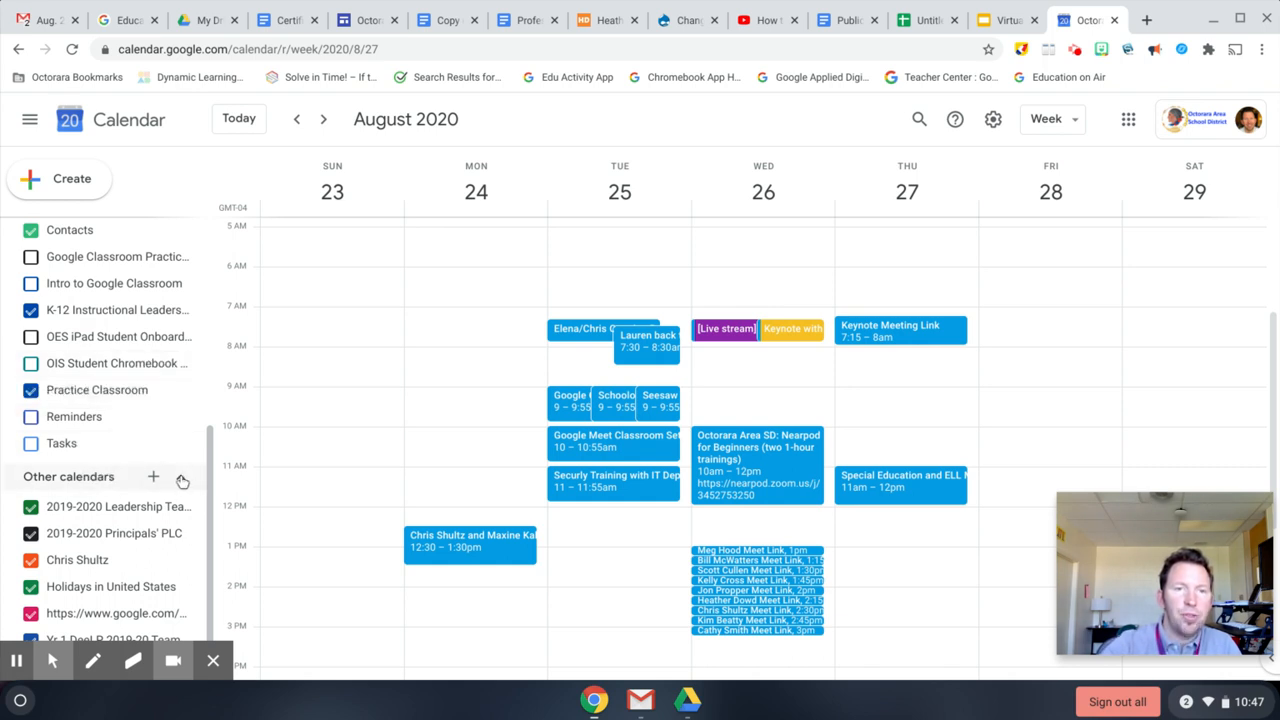
Collapse the My calendars and Other calendars lists and expand Other calendars again
{"action": "left_click", "coordinate": [183, 480]}
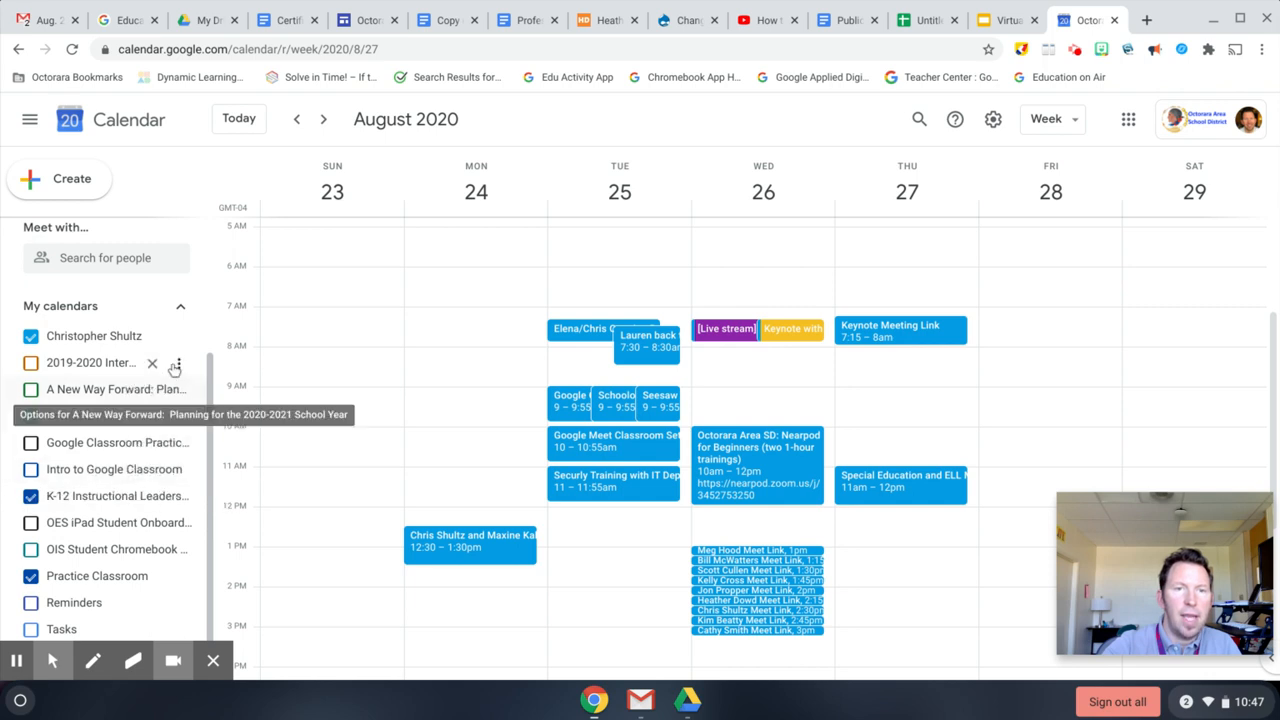
{"action": "left_click", "coordinate": [182, 311]}
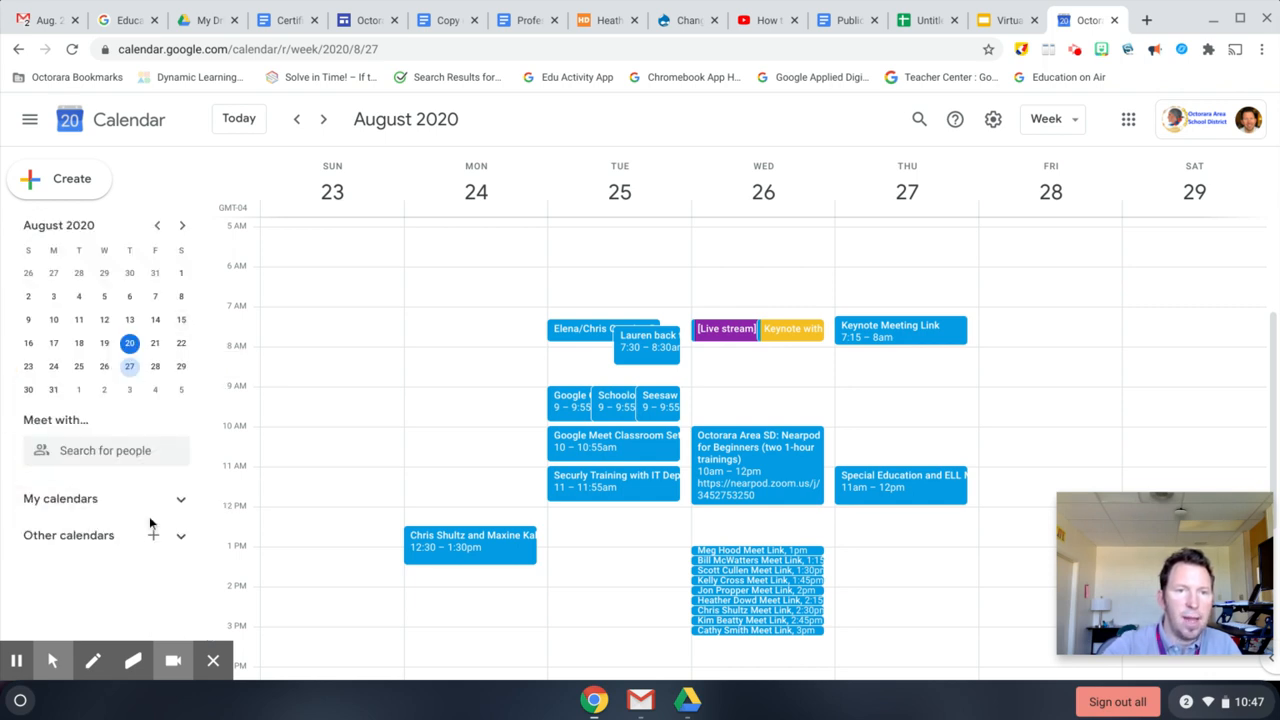
{"action": "left_click", "coordinate": [181, 539]}
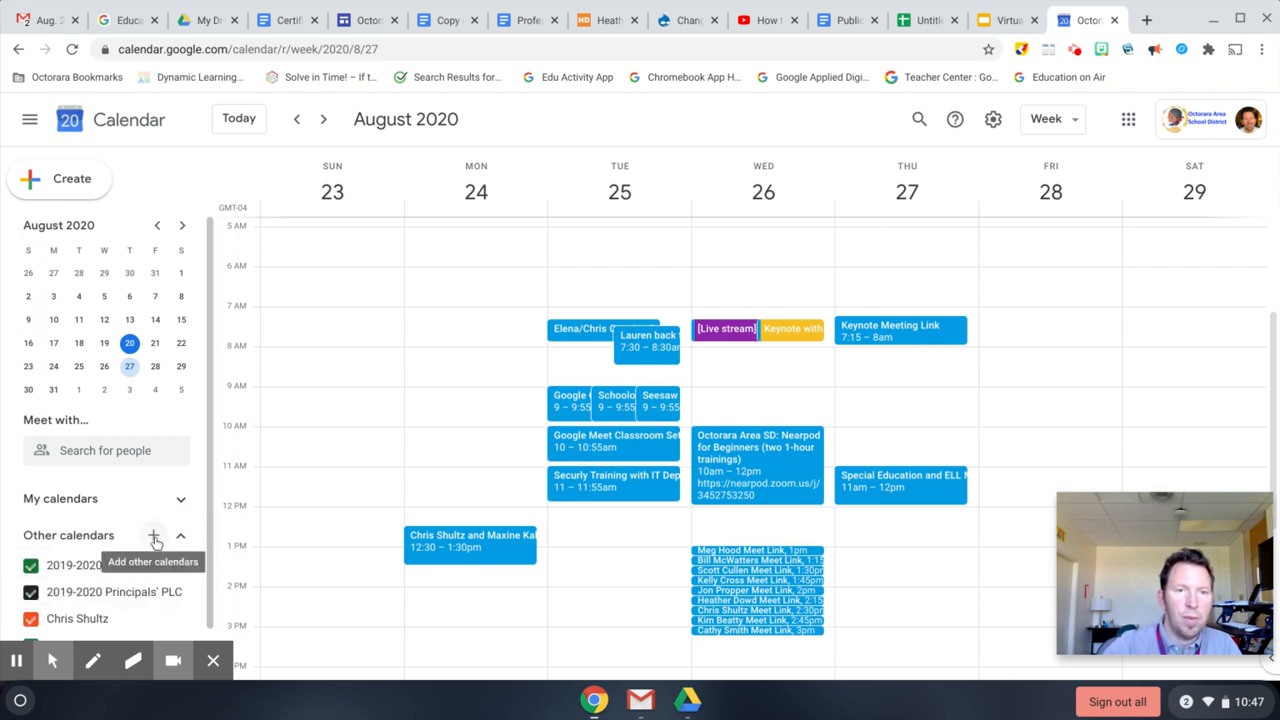
Start creating a new calendar and name it "My Virtual Classroom Link"
{"action": "left_click", "coordinate": [155, 539]}
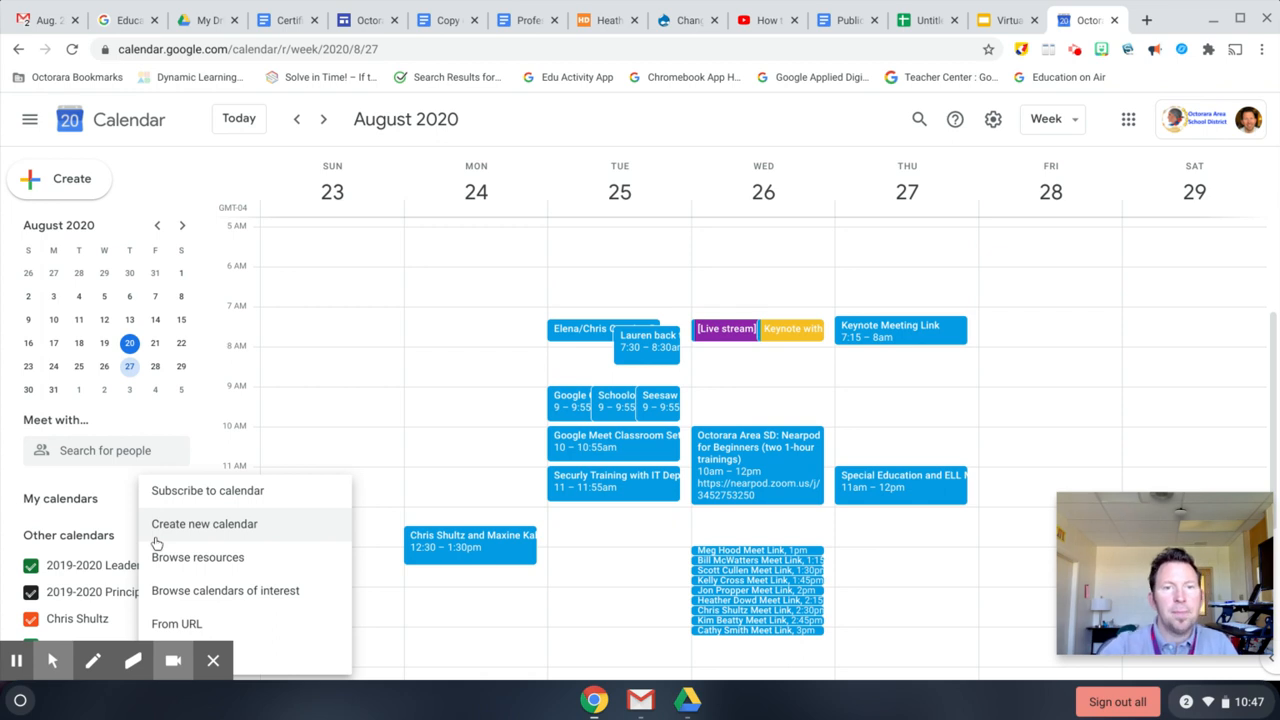
{"action": "left_click", "coordinate": [258, 525]}
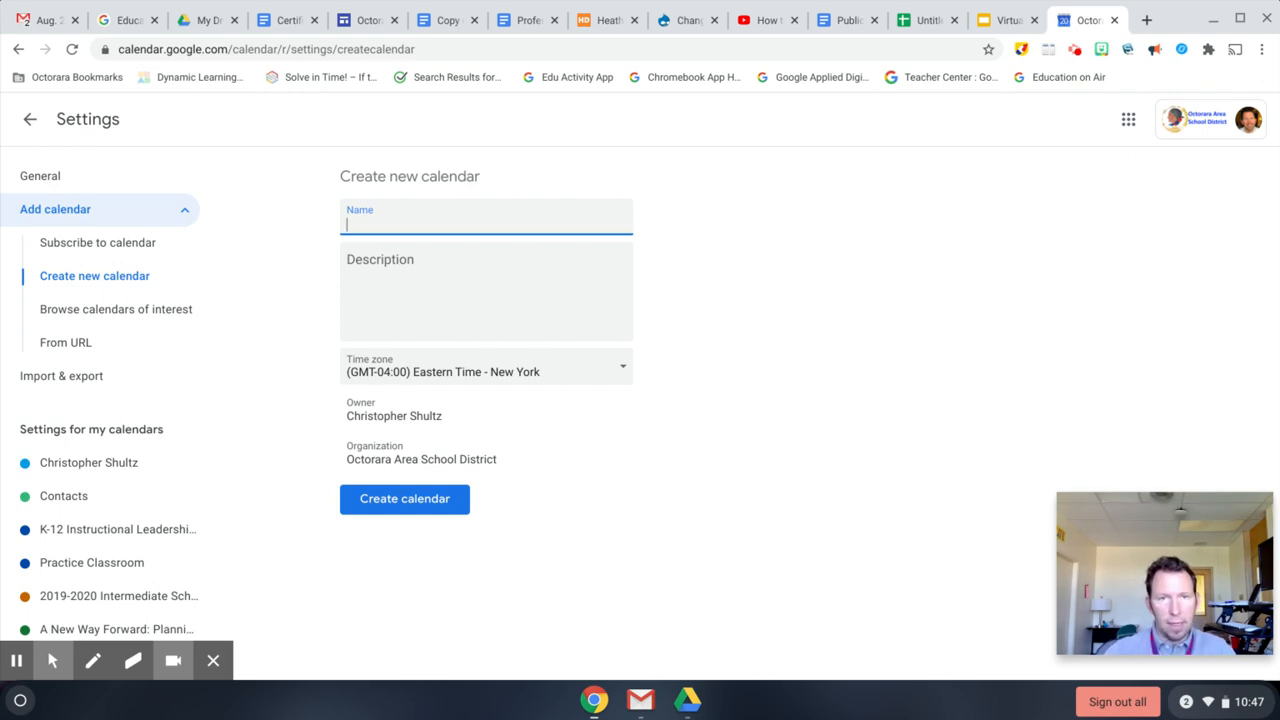
{"action": "type", "text": "M"}
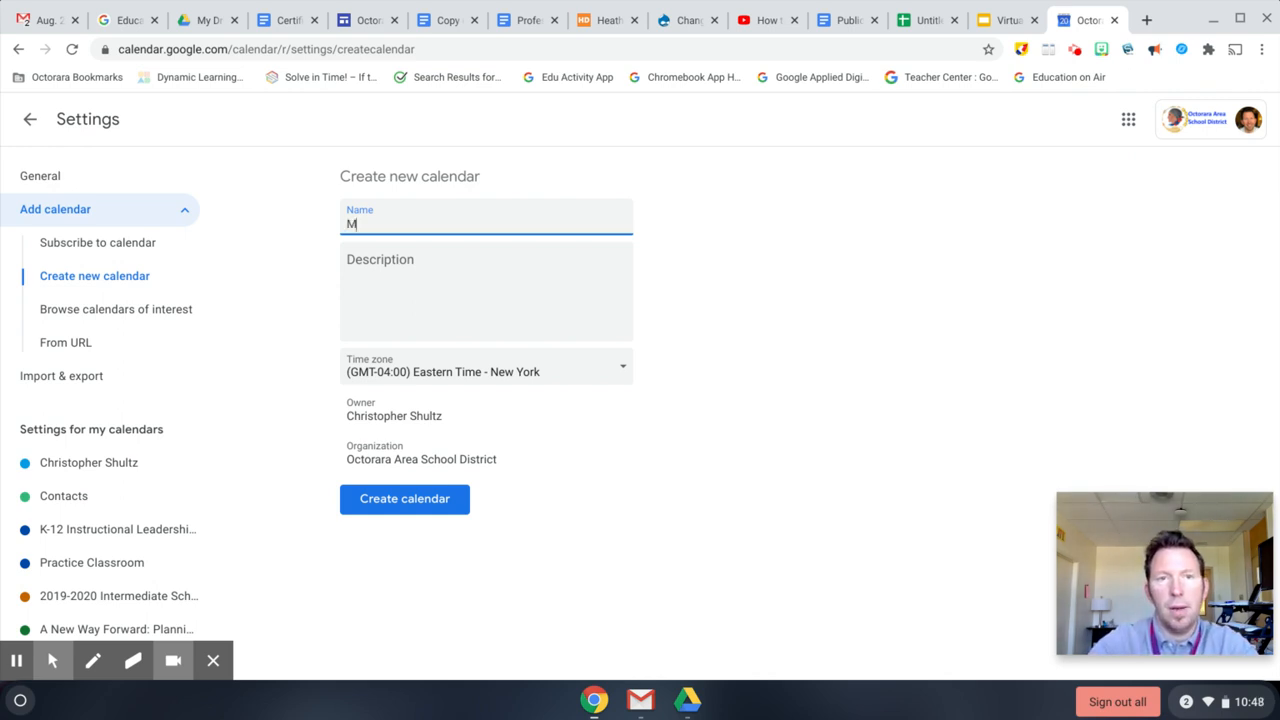
{"action": "type", "text": "y Virtual"}
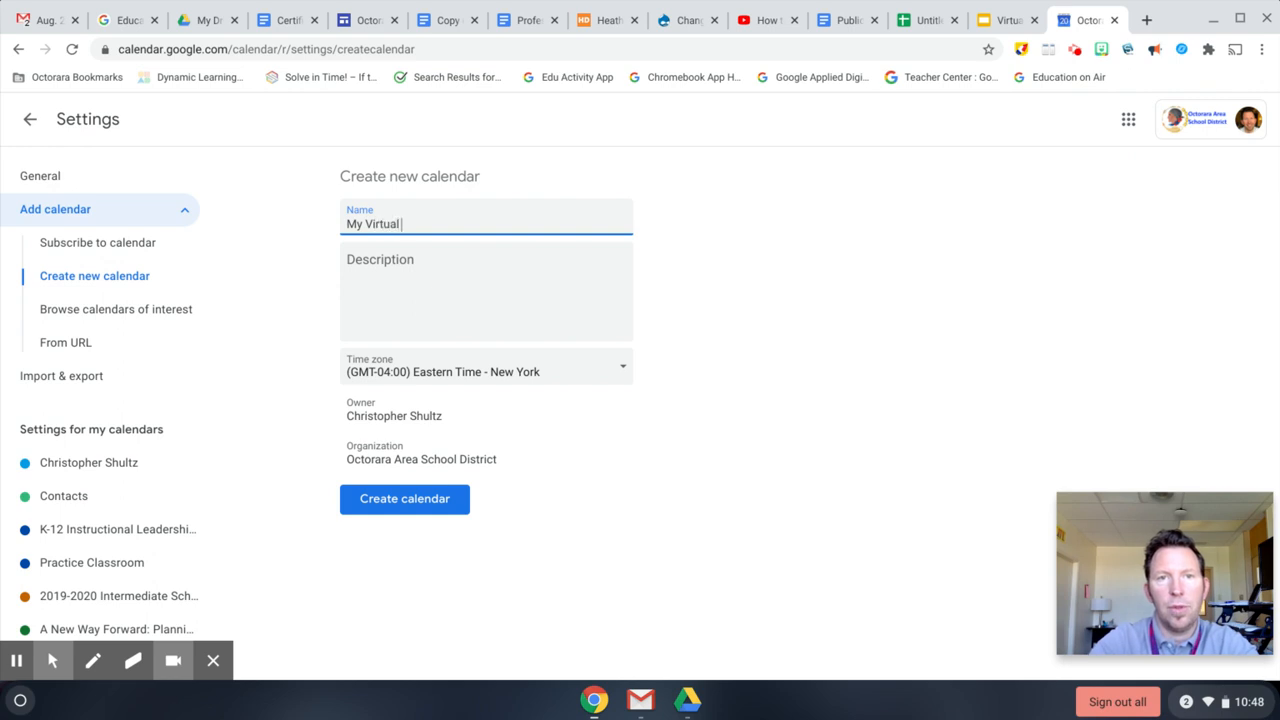
{"action": "type", "text": " Classroom Link"}
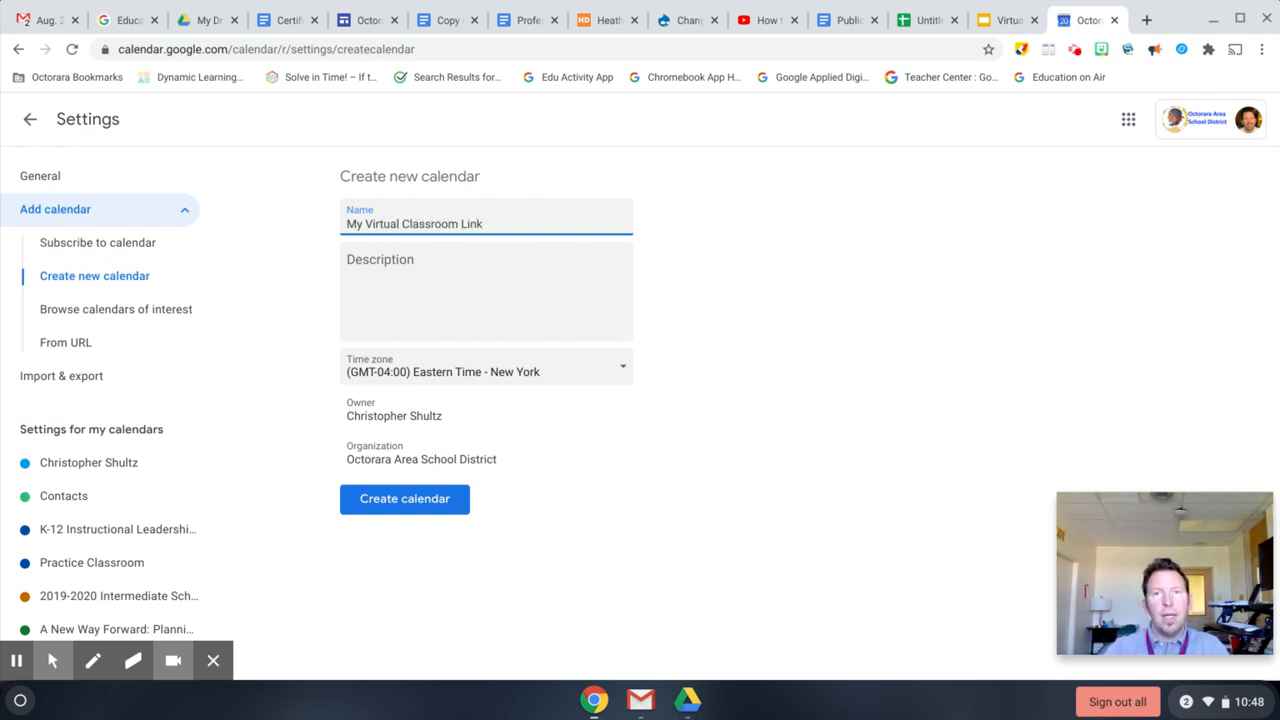
Enter the description "This is where the link for my virtual classroom will live." and create the calendar
{"action": "left_click", "coordinate": [425, 285]}
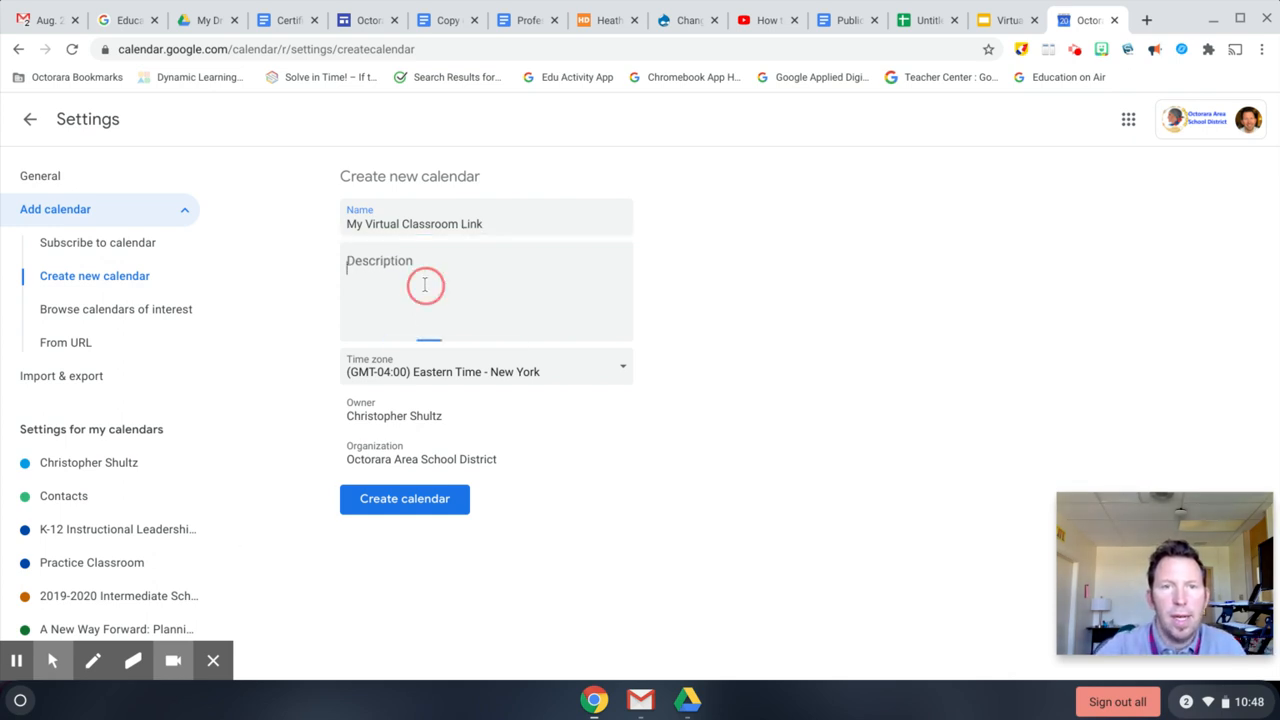
{"action": "type", "text": "This is where m"}
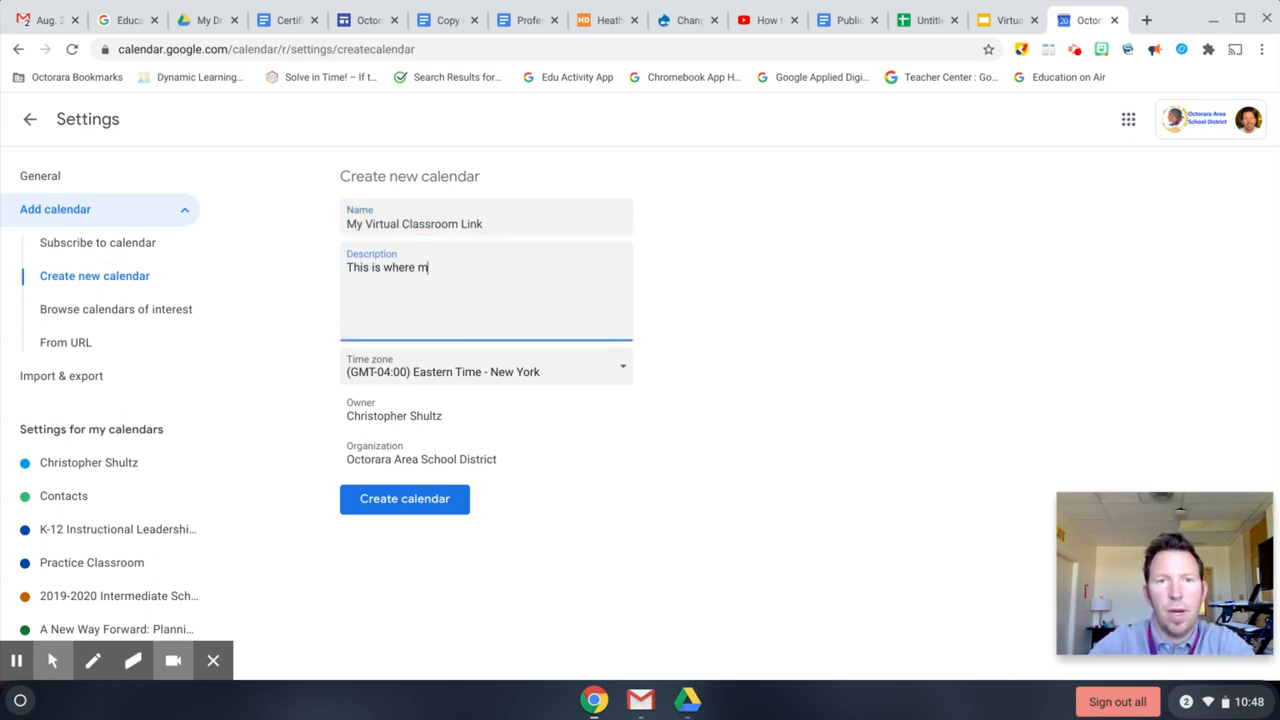
{"action": "key", "text": "BackSpace"}
{"action": "type", "text": "the l"}
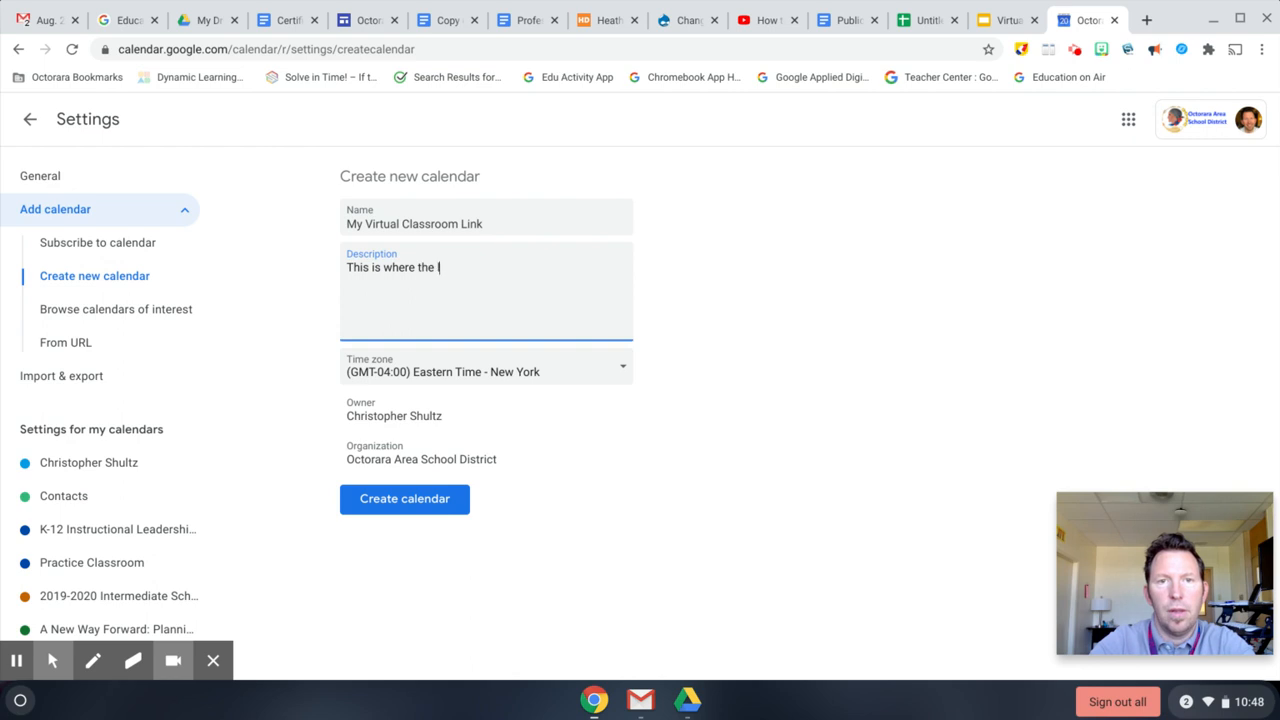
{"action": "type", "text": "ink for my vir"}
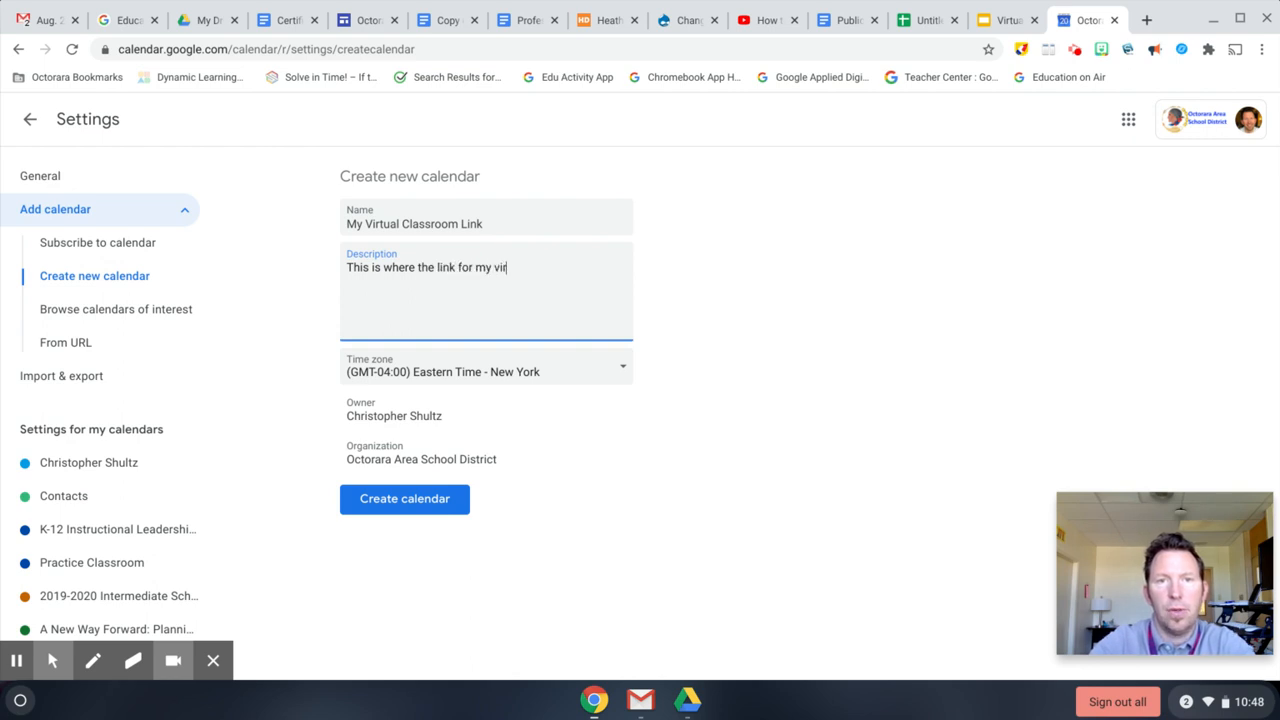
{"action": "type", "text": "tual classroom will lie"}
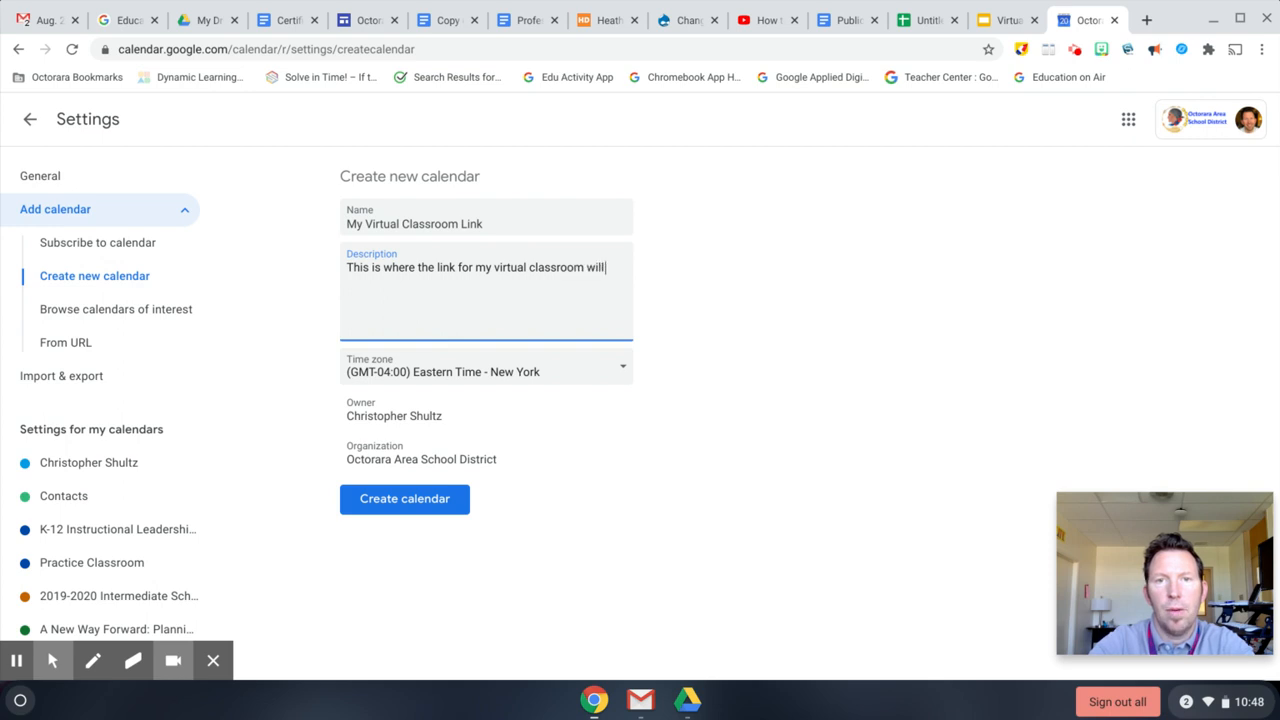
{"action": "type", "text": "."}
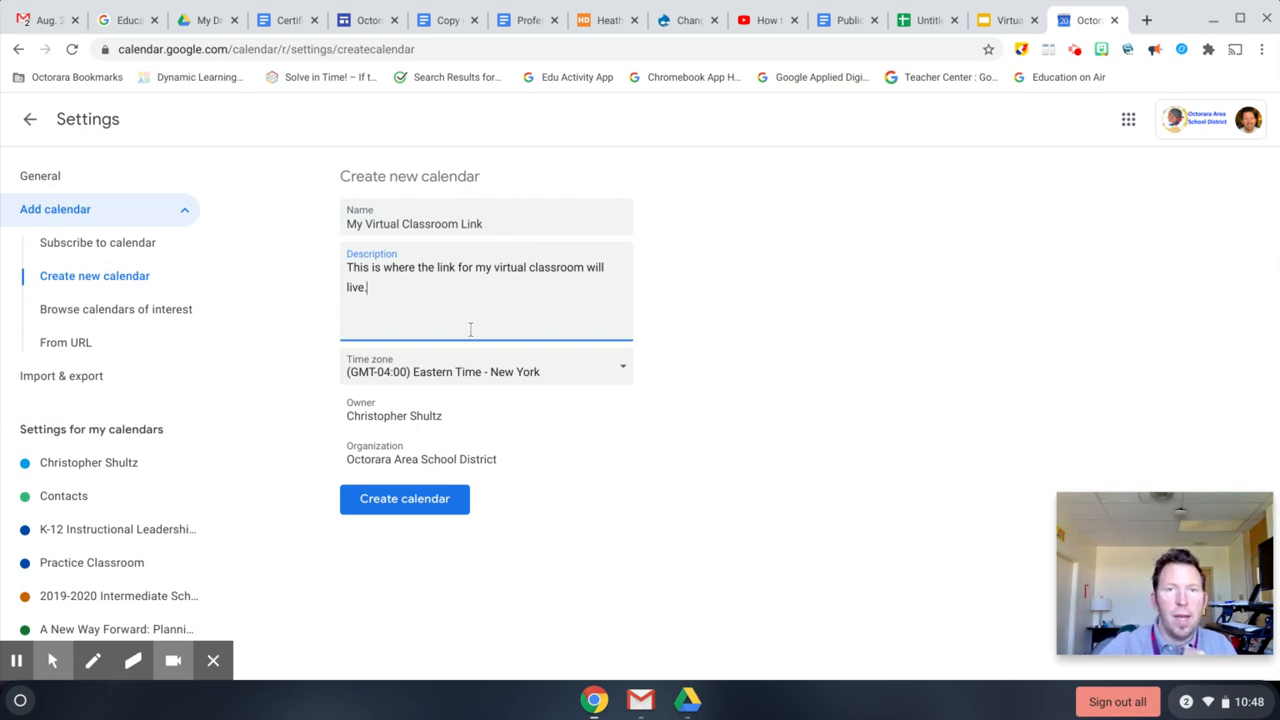
{"action": "left_click", "coordinate": [421, 500]}
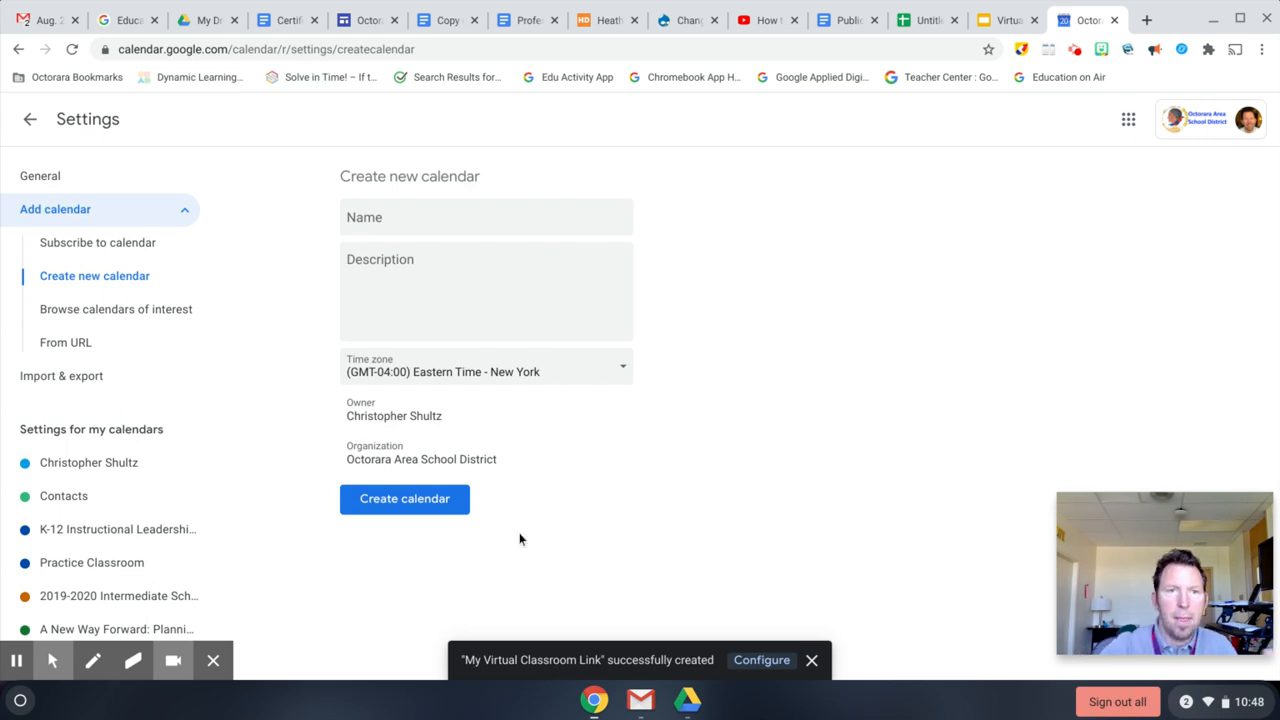
Return to the week view and set the colour of the My Virtual Classroom Link calendar to Sage
{"action": "left_click", "coordinate": [33, 118]}
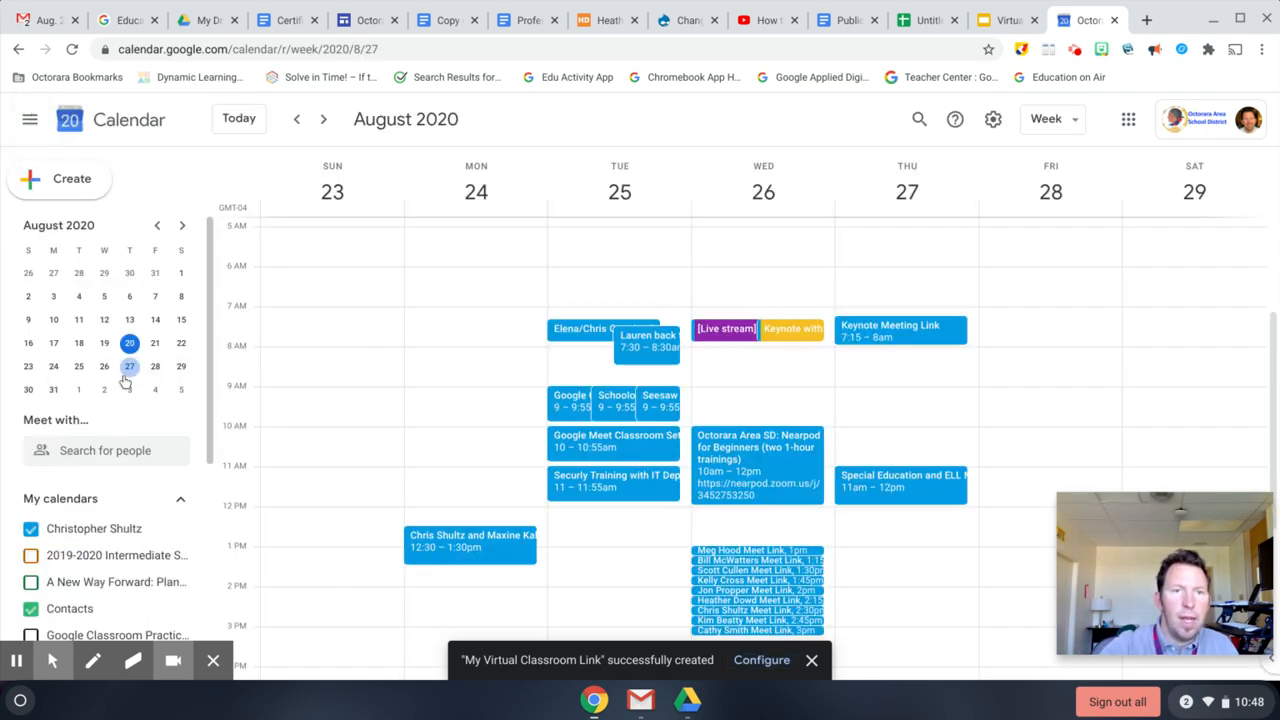
{"action": "scroll", "coordinate": [125, 375], "scroll_direction": "down", "scroll_amount": 2}
{"action": "scroll", "coordinate": [124, 381], "scroll_direction": "down", "scroll_amount": 3}
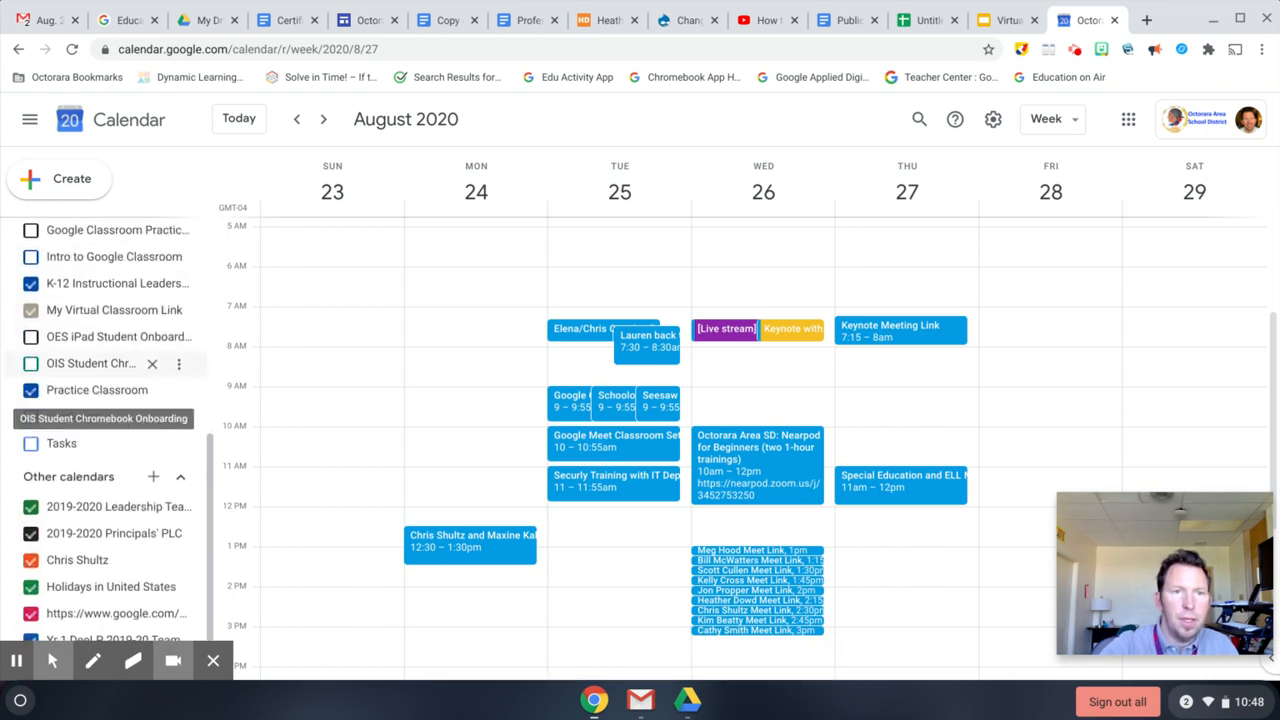
{"action": "scroll", "coordinate": [104, 334], "scroll_direction": "up", "scroll_amount": 1}
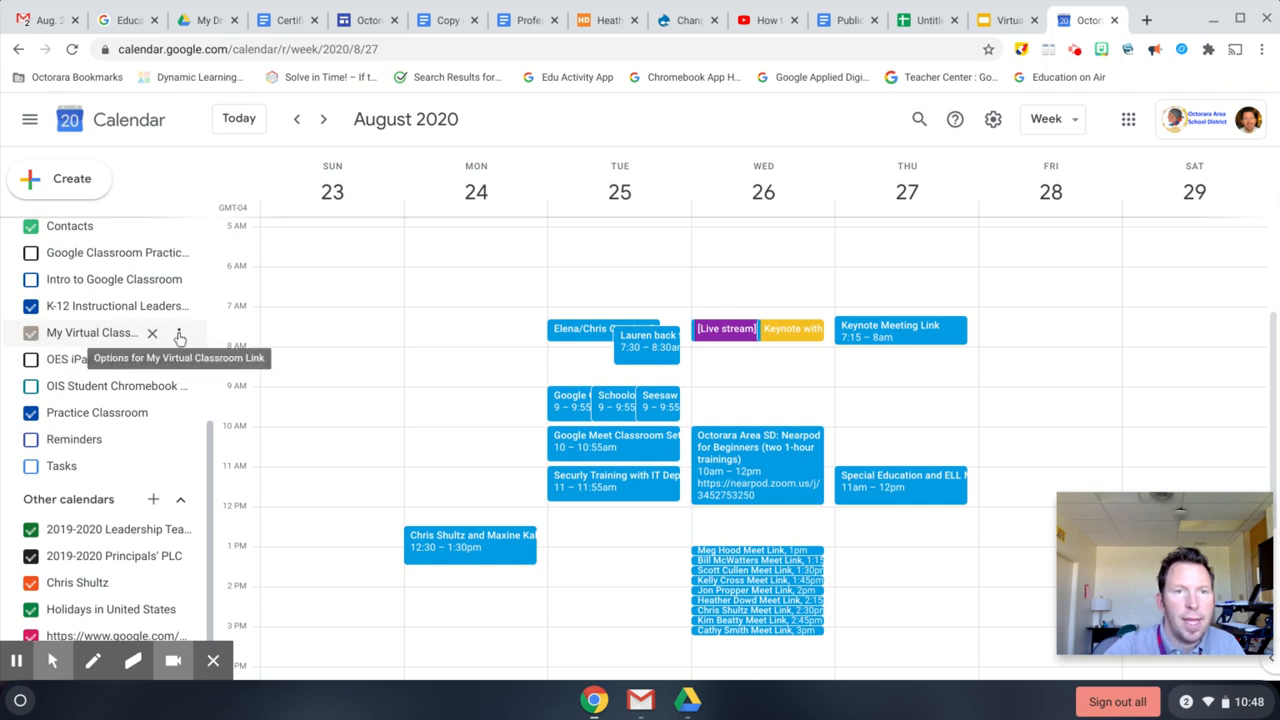
{"action": "left_click", "coordinate": [174, 332]}
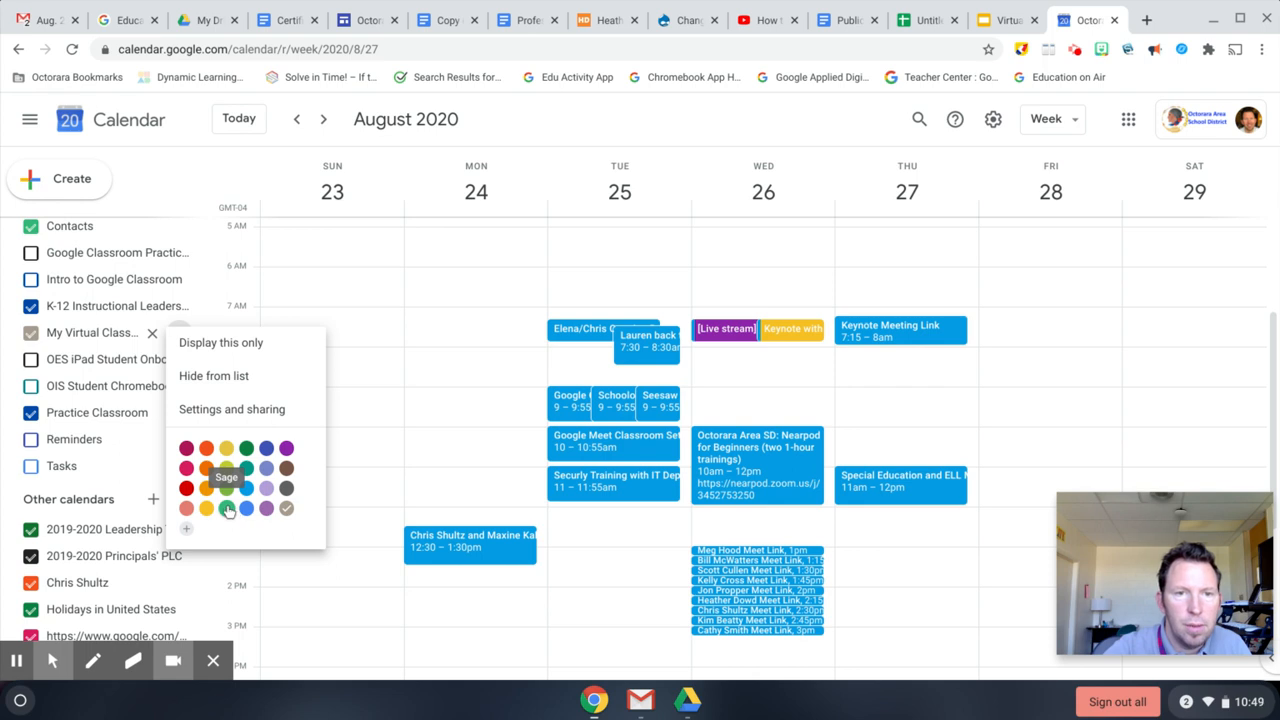
{"action": "left_click", "coordinate": [228, 509]}
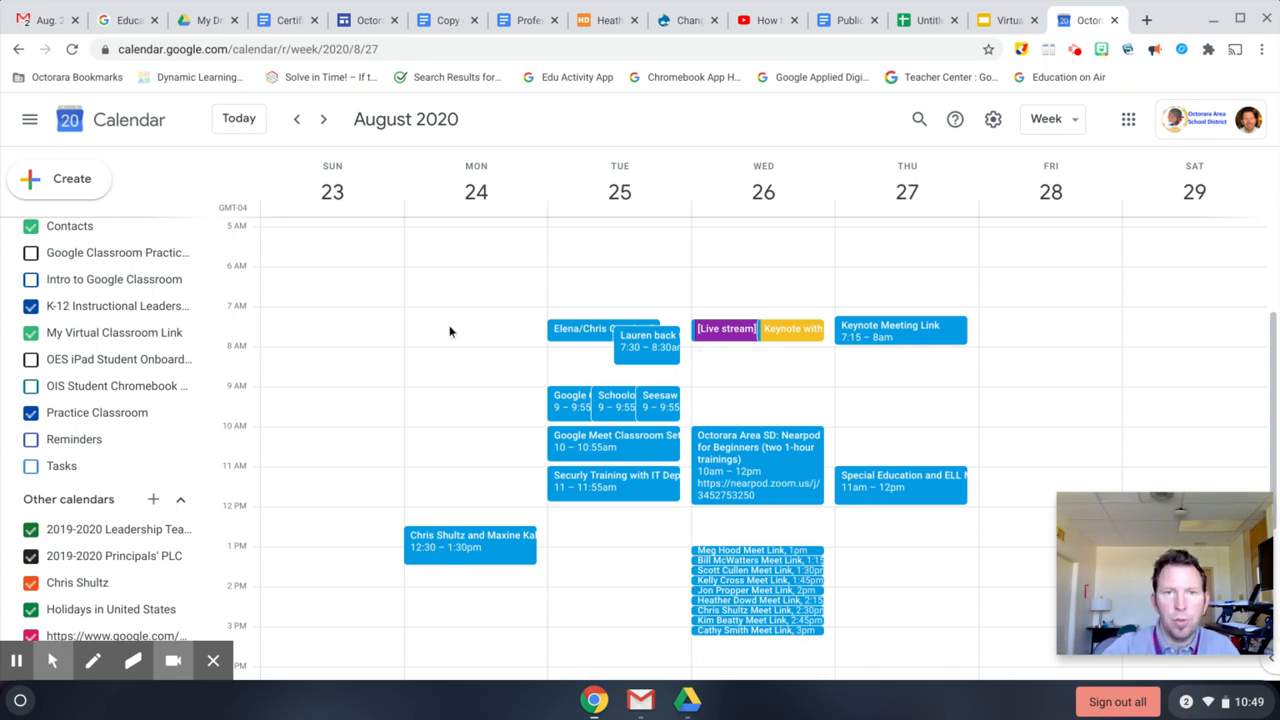
{"action": "scroll", "coordinate": [447, 354], "scroll_direction": "down", "scroll_amount": 3}
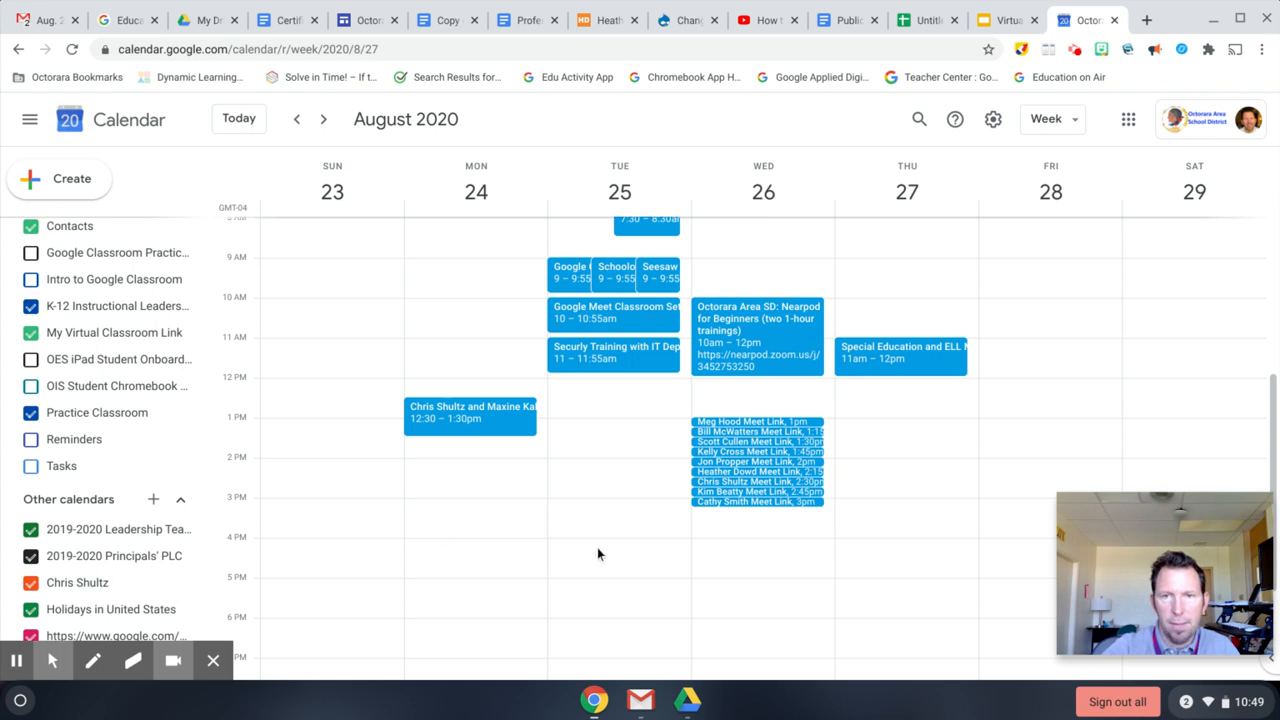
{"action": "scroll", "coordinate": [483, 331], "scroll_direction": "up", "scroll_amount": 4}
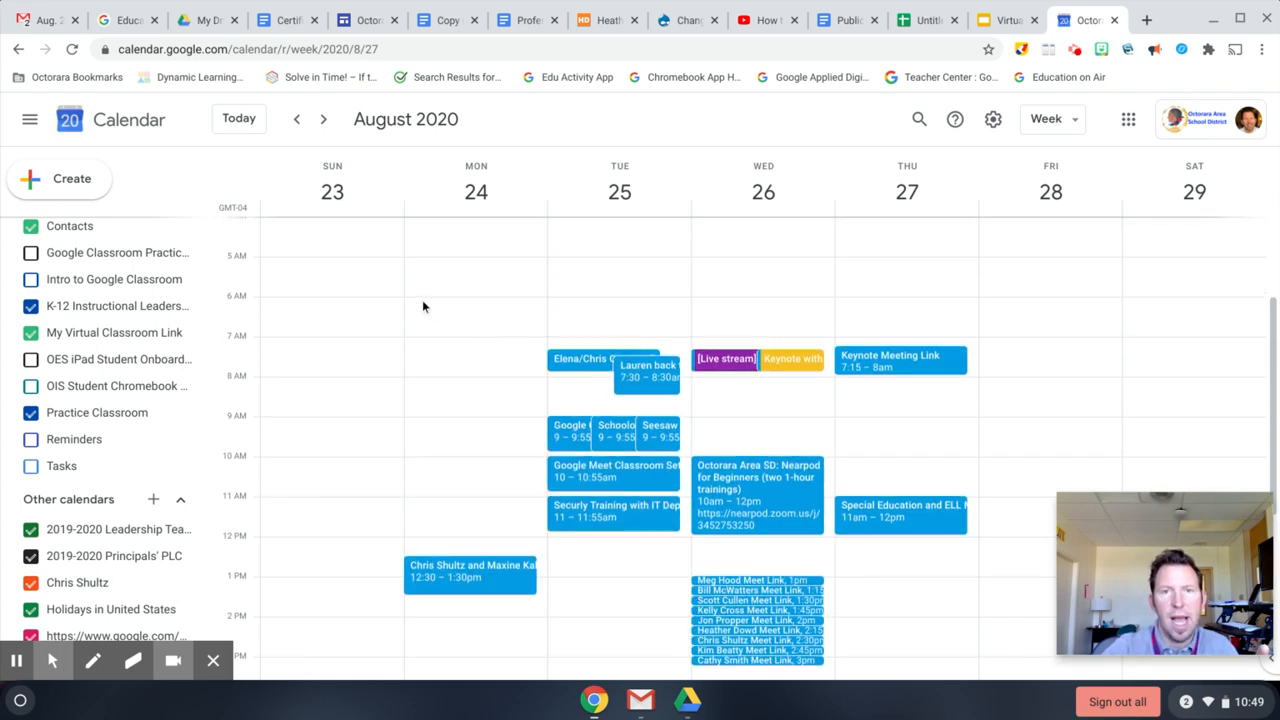
{"action": "scroll", "coordinate": [425, 300], "scroll_direction": "up", "scroll_amount": 4}
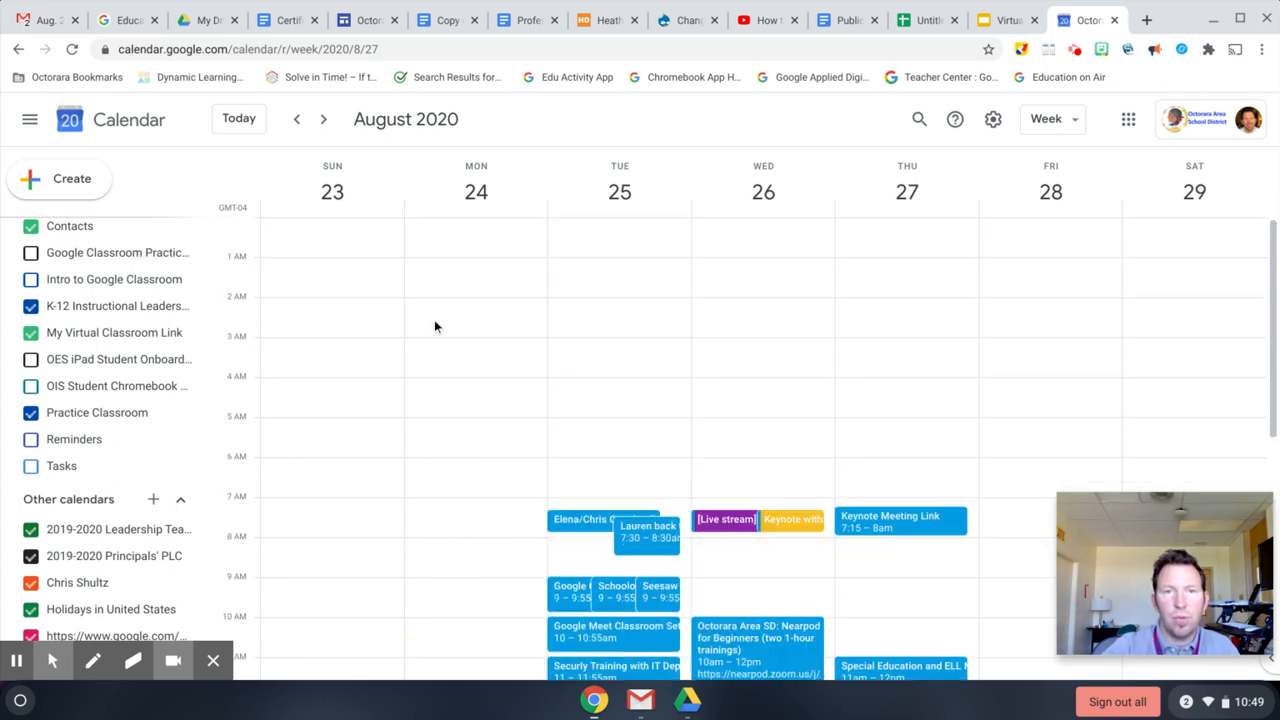
{"action": "left_click", "coordinate": [434, 349]}
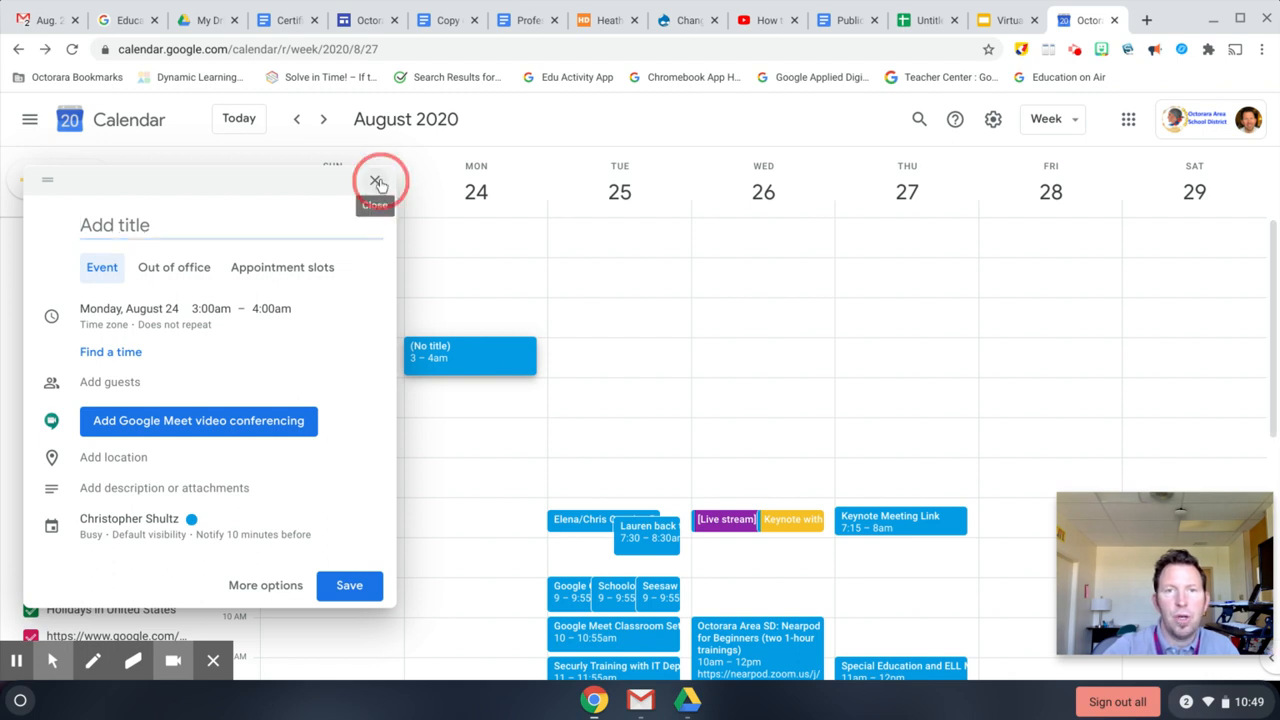
{"action": "left_click", "coordinate": [375, 180]}
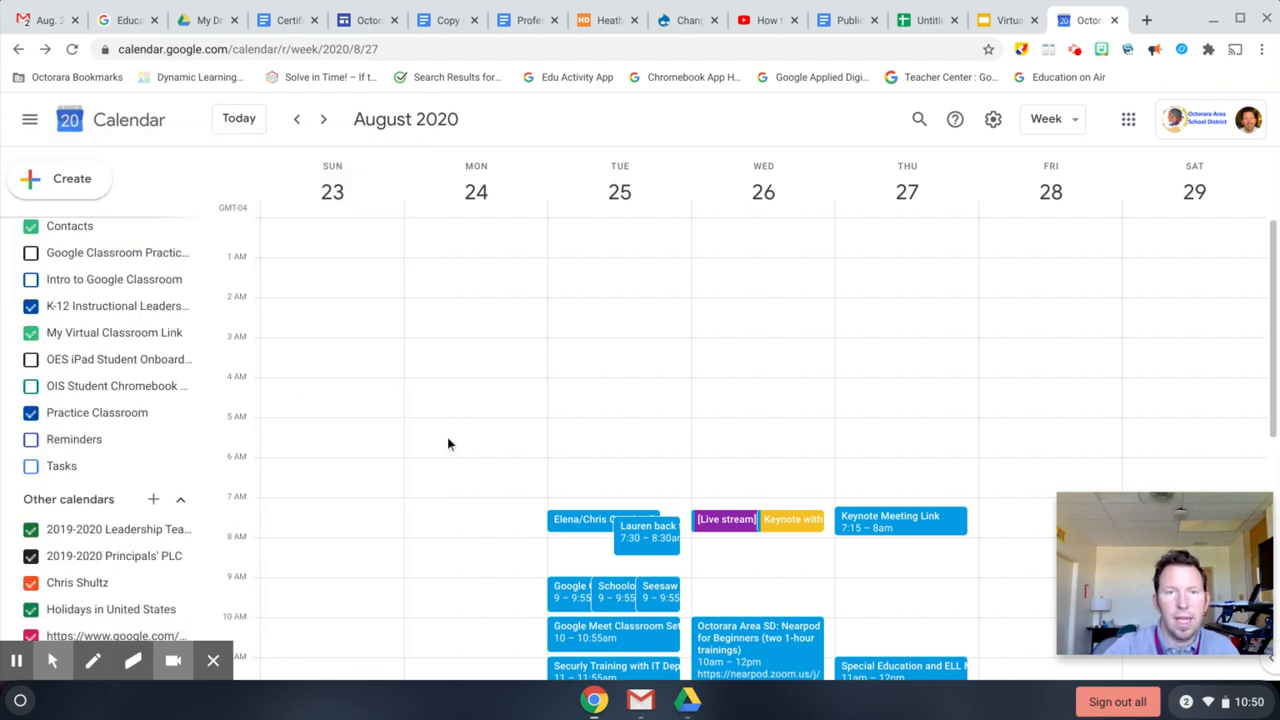
Create a Monday, August 24 event from 6:00am to 7:00am titled "Virtual Classroom Link" and remove its notification
{"action": "left_click", "coordinate": [430, 464]}
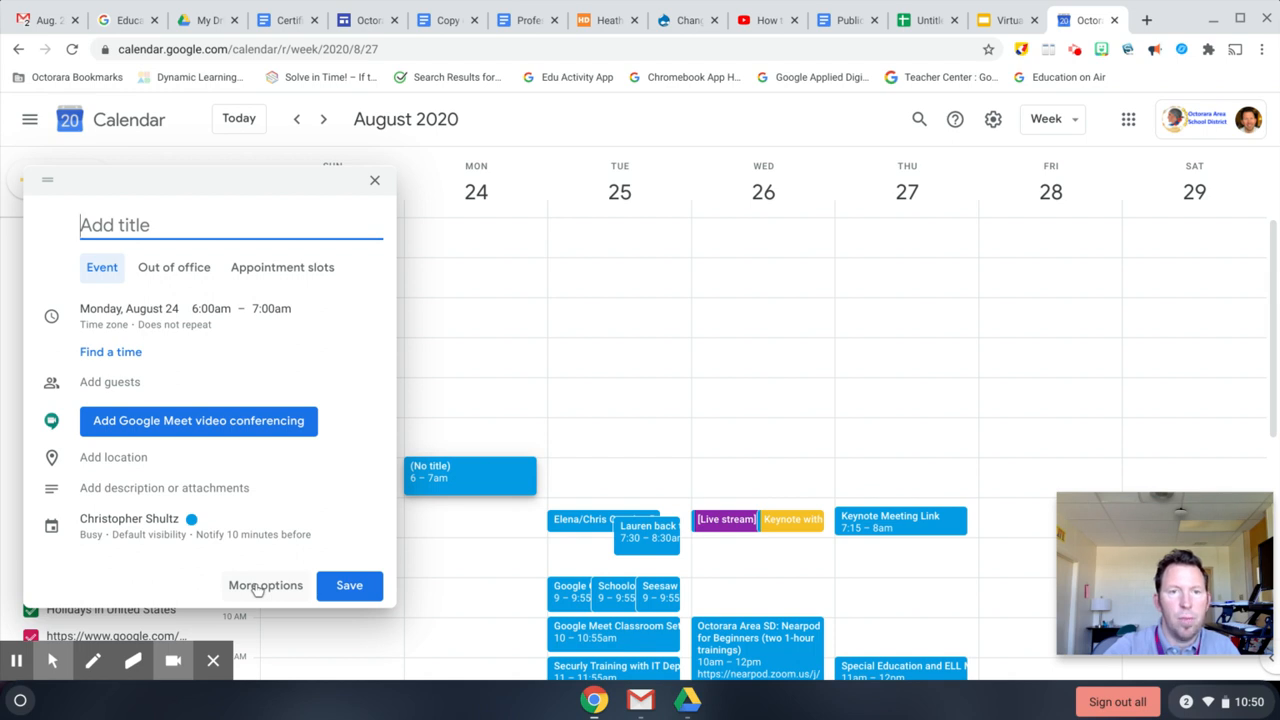
{"action": "left_click", "coordinate": [260, 586]}
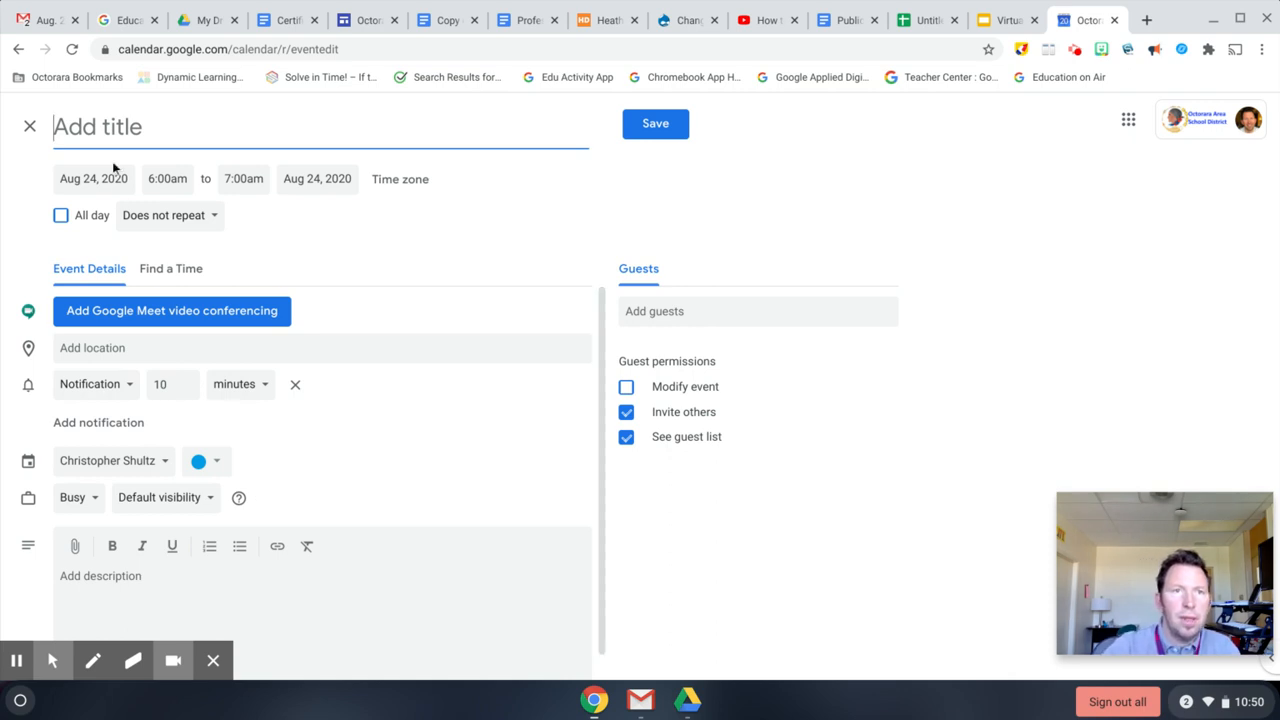
{"action": "left_click", "coordinate": [121, 130]}
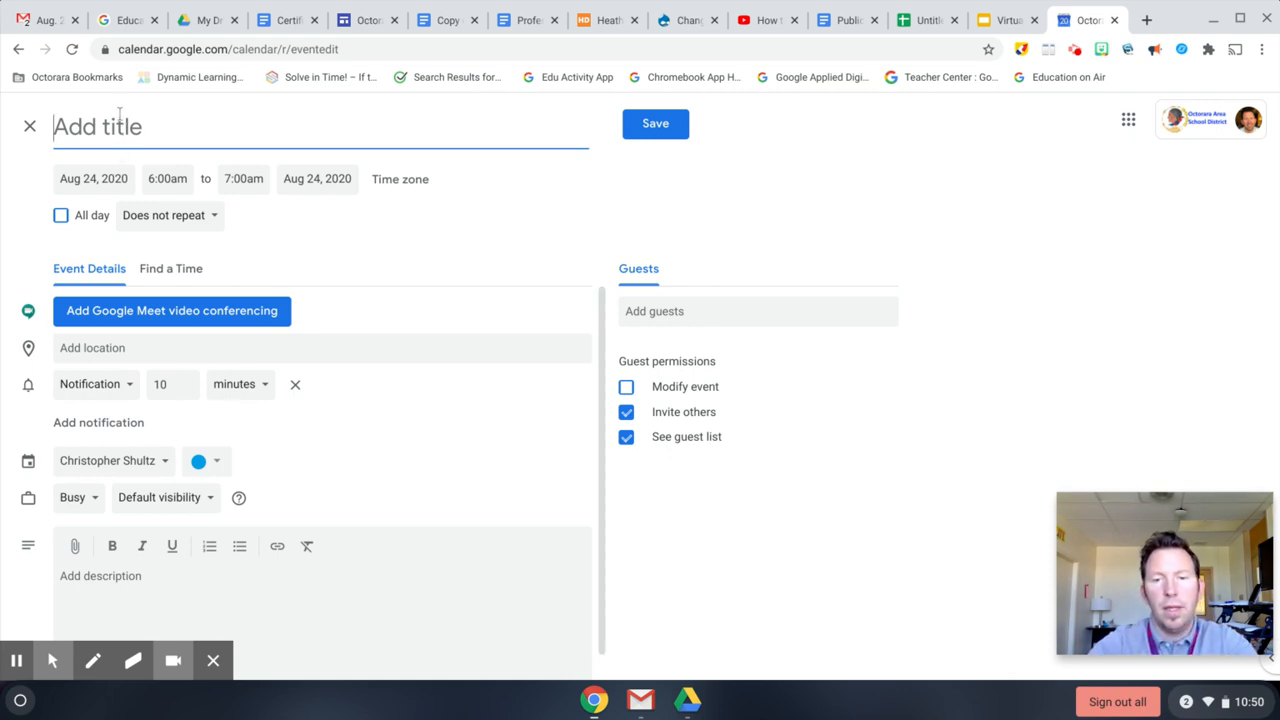
{"action": "type", "text": "Virtual Cl"}
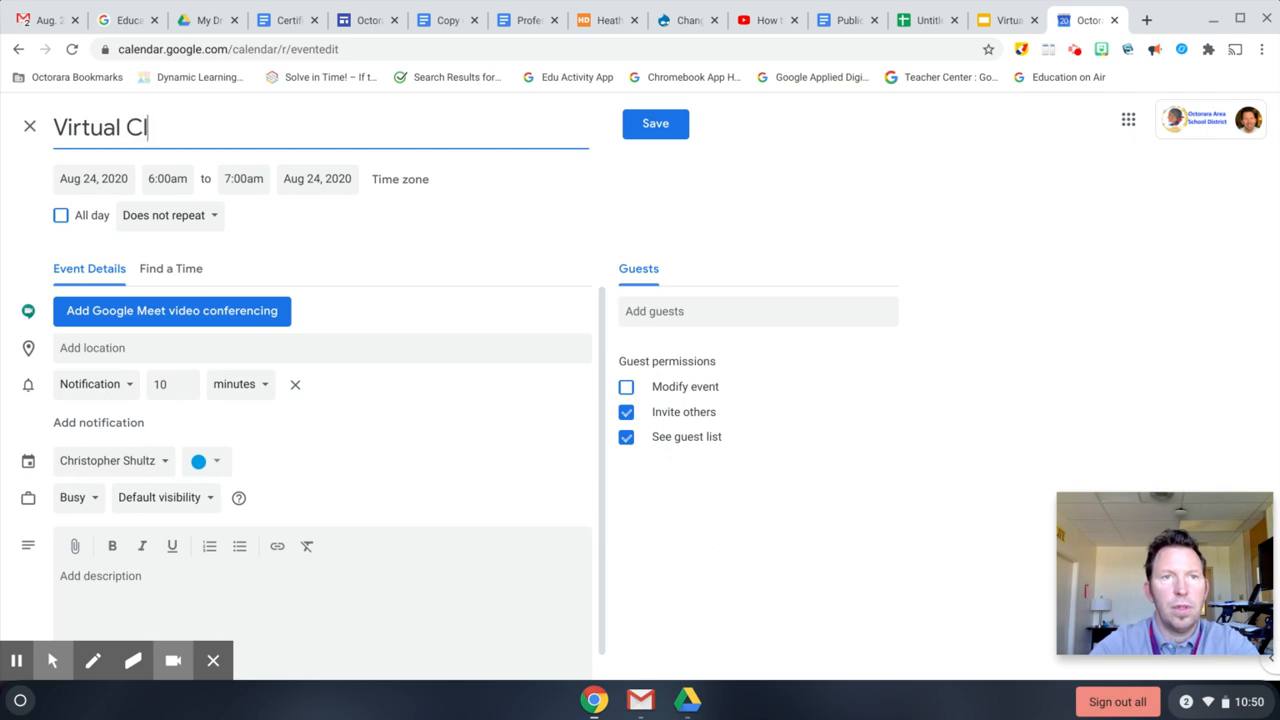
{"action": "type", "text": "assroom Link"}
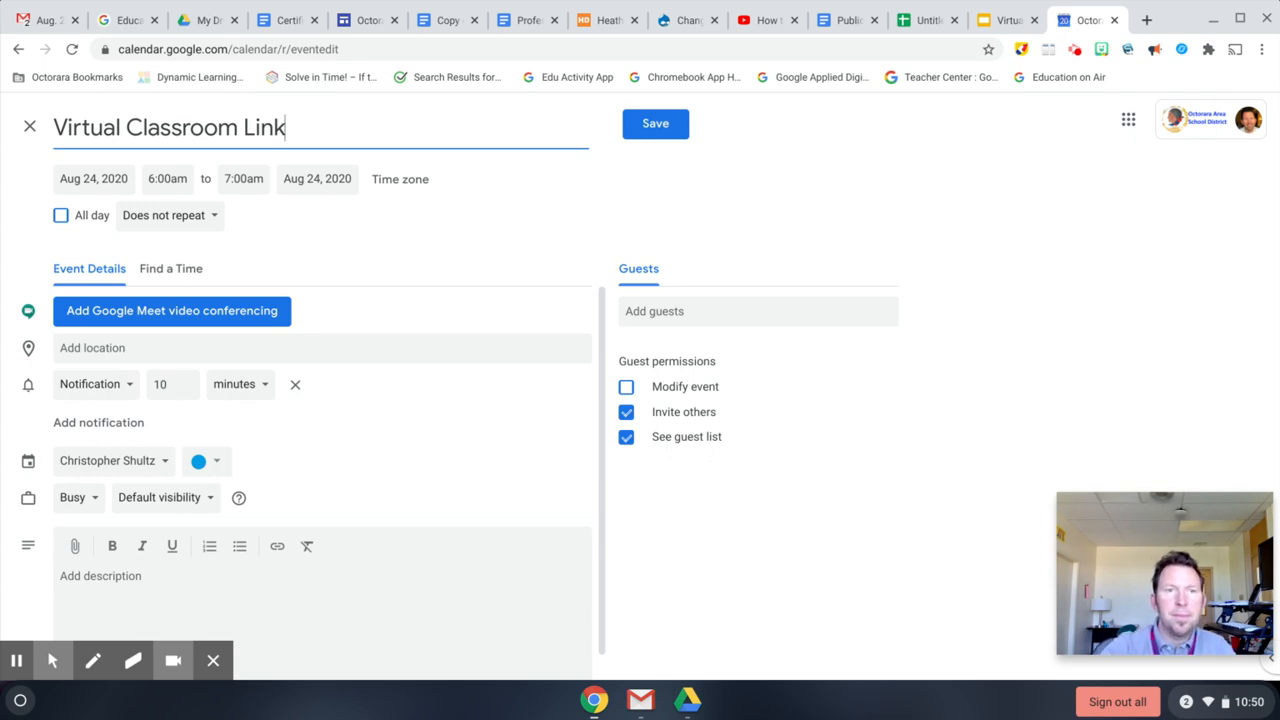
{"action": "scroll", "coordinate": [332, 318], "scroll_direction": "down", "scroll_amount": 1}
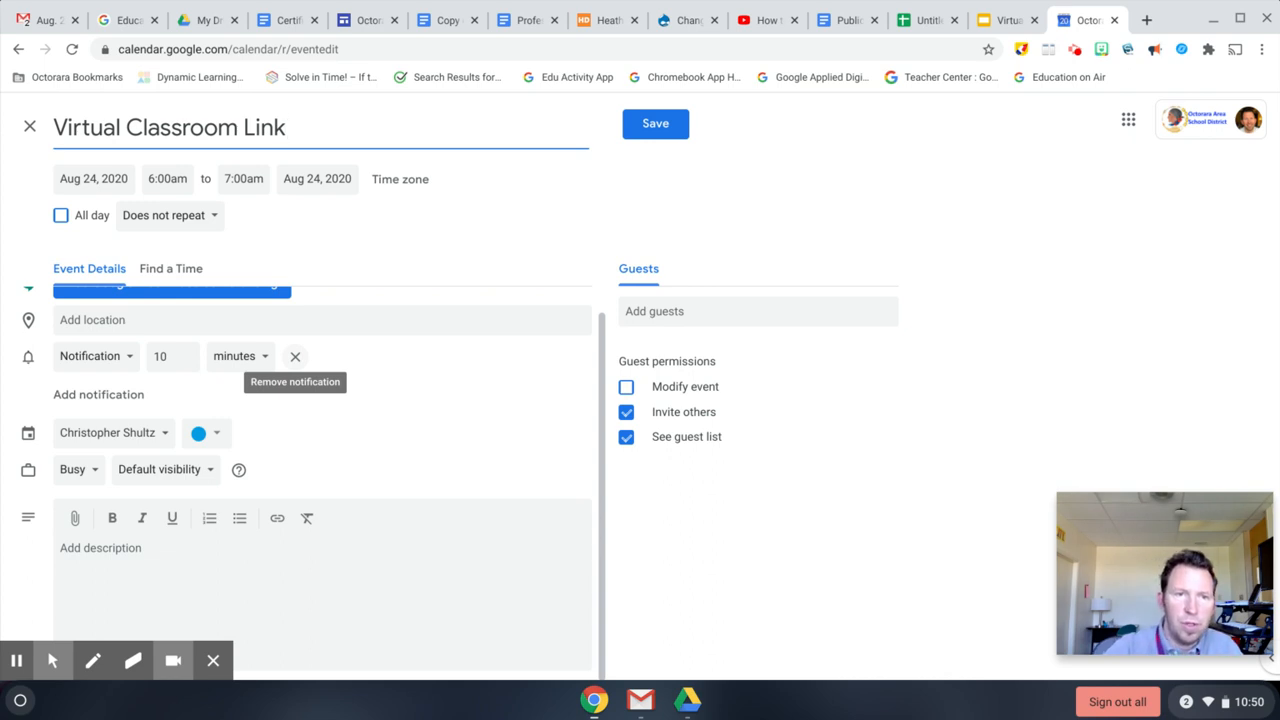
{"action": "left_click", "coordinate": [295, 356]}
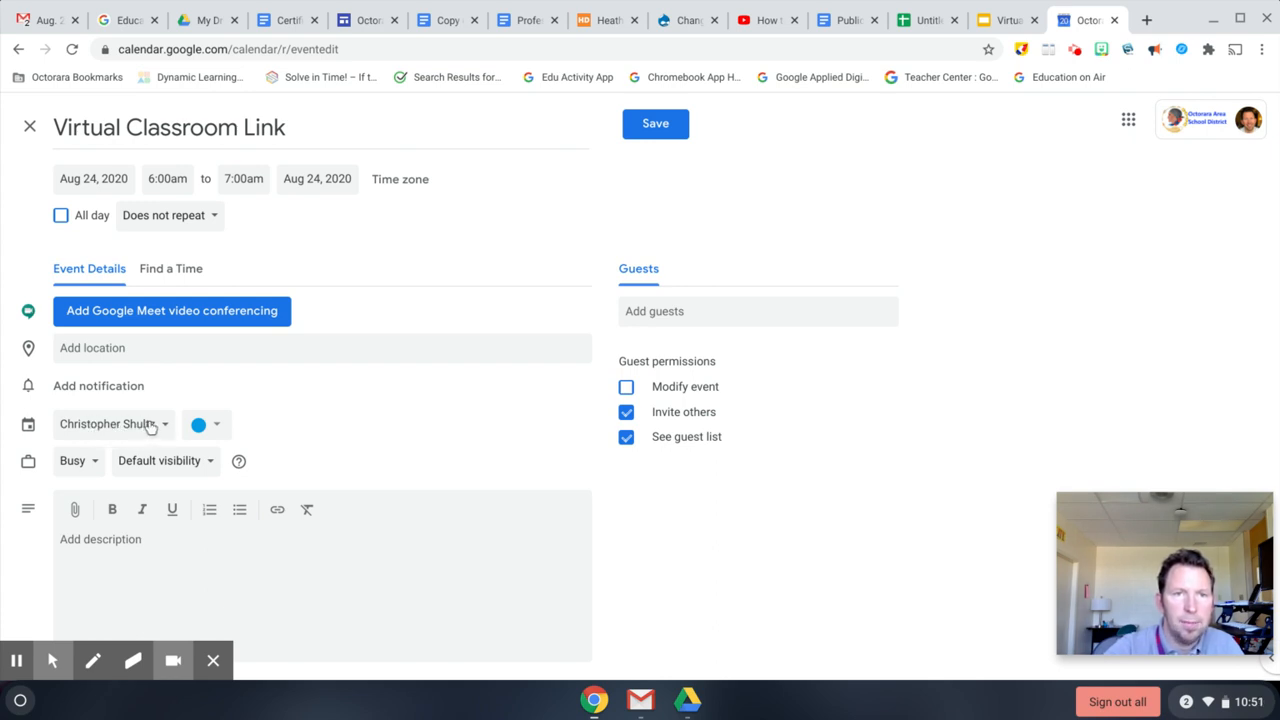
Assign the event to the My Virtual Classroom Link calendar and add Google Meet video conferencing
{"action": "left_click", "coordinate": [151, 424]}
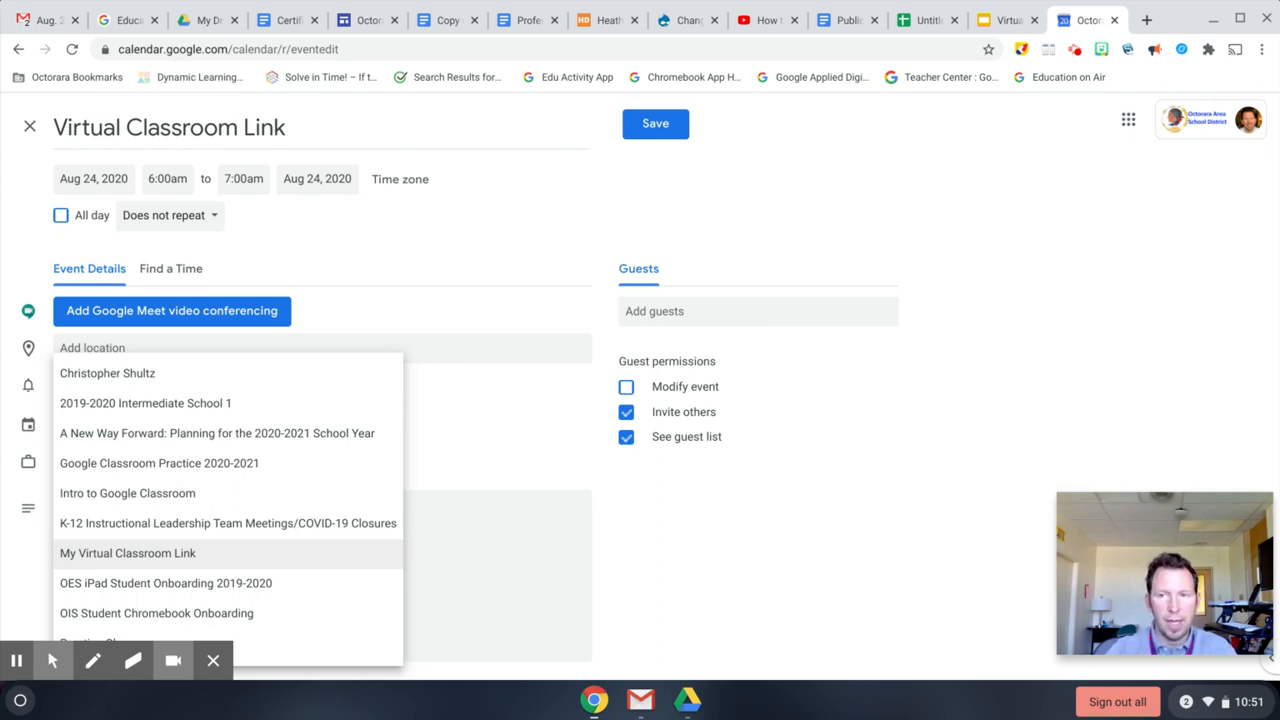
{"action": "left_click", "coordinate": [185, 558]}
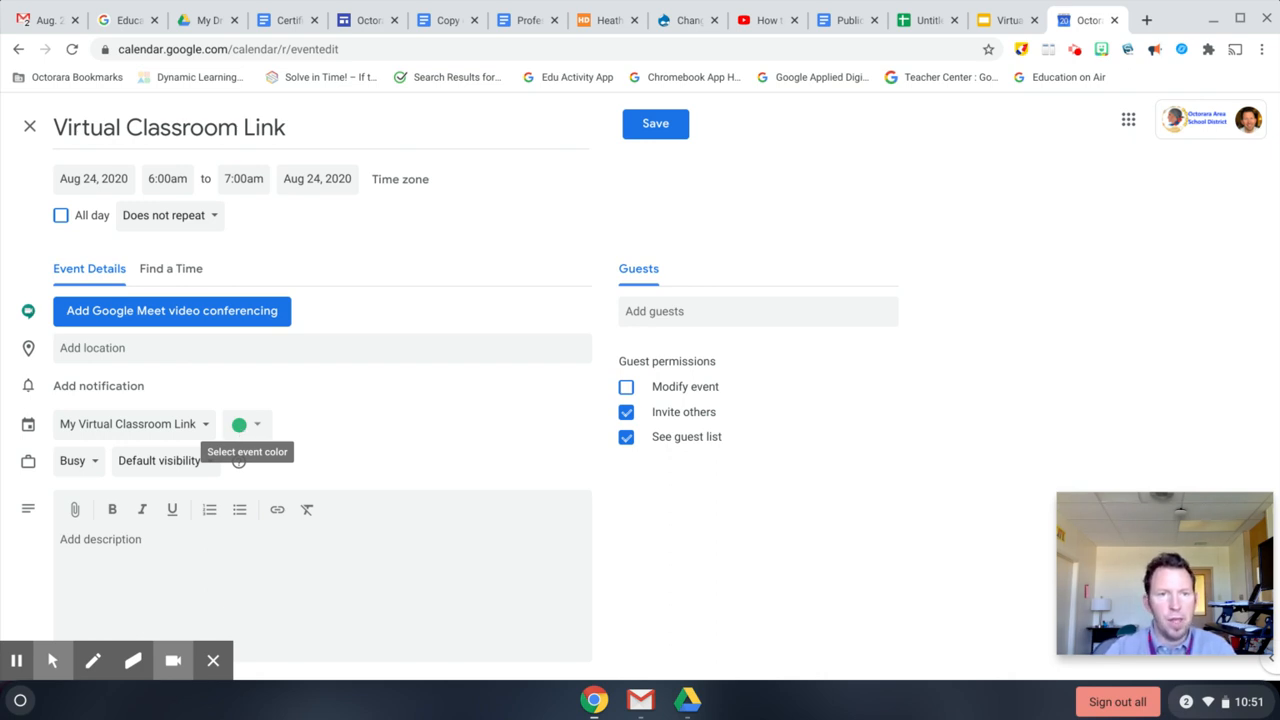
{"action": "left_click", "coordinate": [256, 313]}
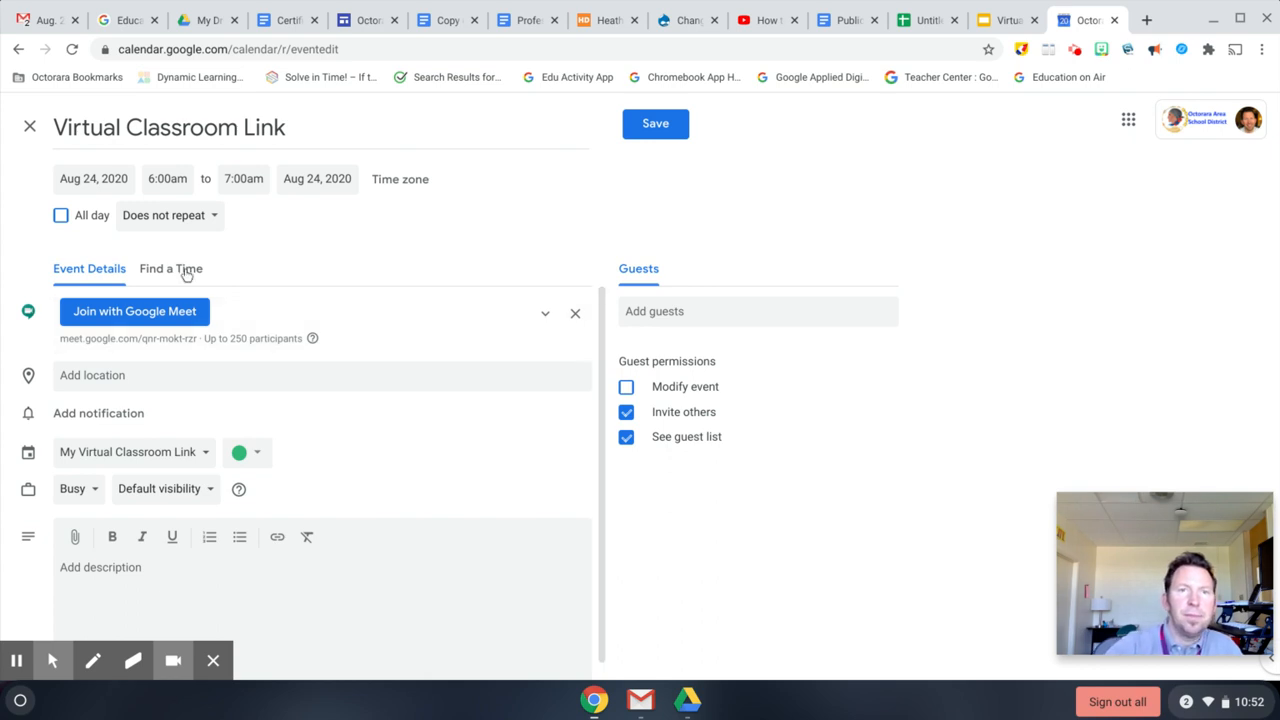
Set the event to repeat every weekday (Monday to Friday) and open its custom recurrence settings
{"action": "left_click", "coordinate": [213, 220]}
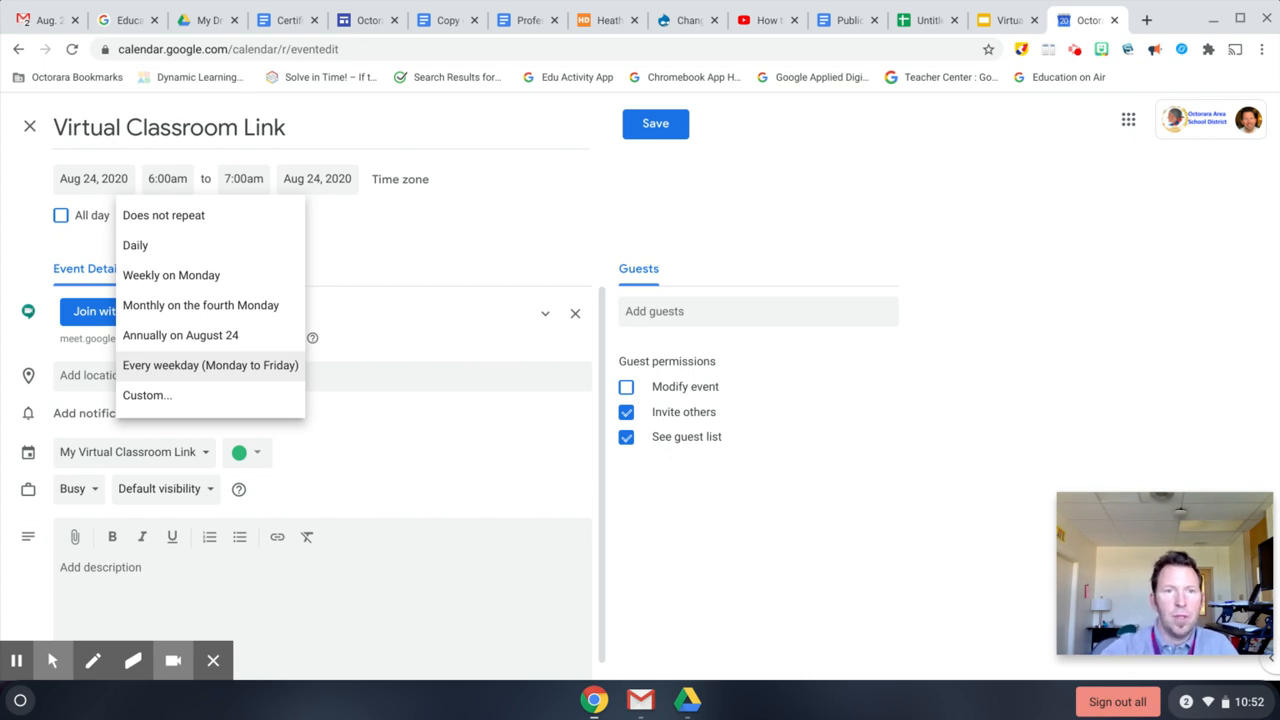
{"action": "left_click", "coordinate": [216, 366]}
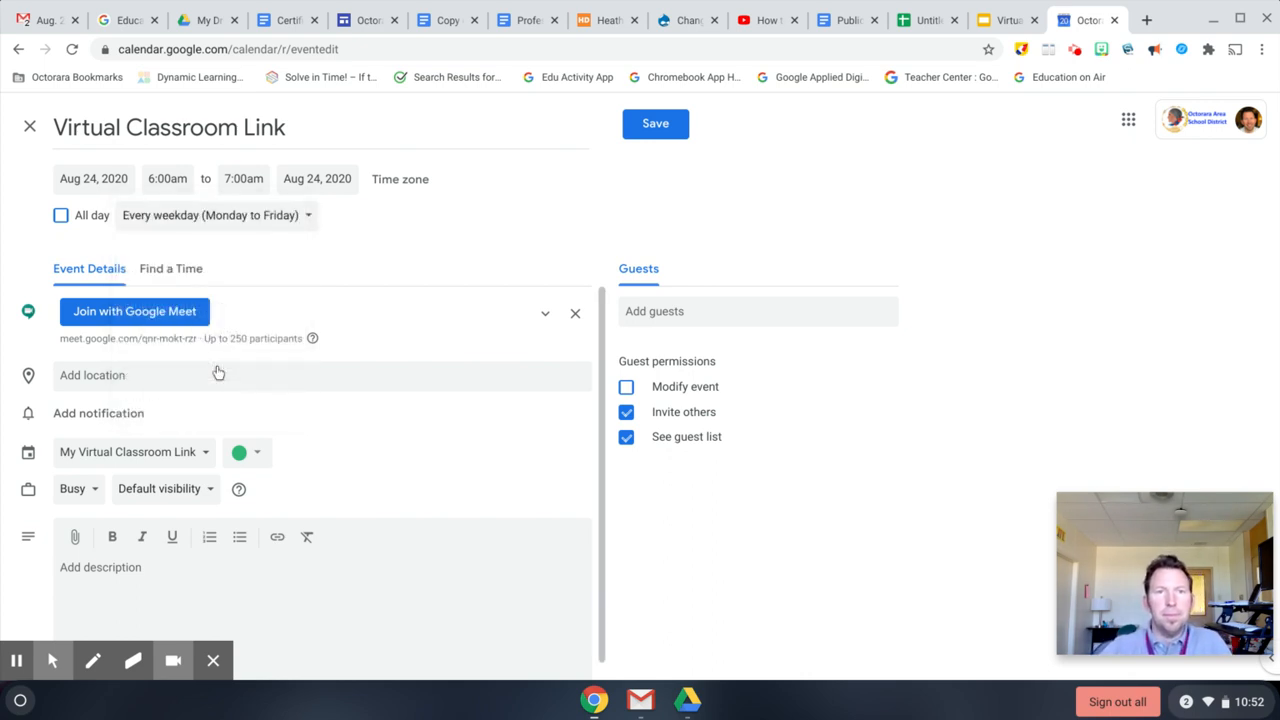
{"action": "left_click", "coordinate": [310, 225]}
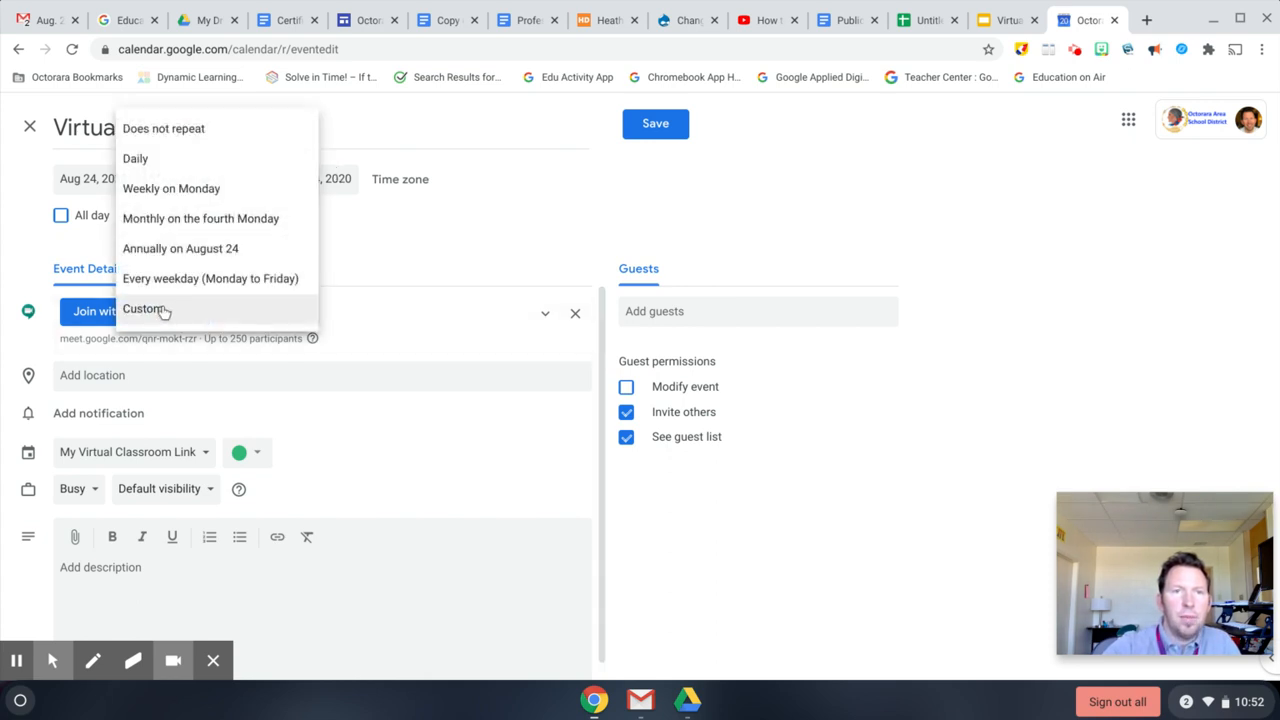
{"action": "left_click", "coordinate": [164, 312]}
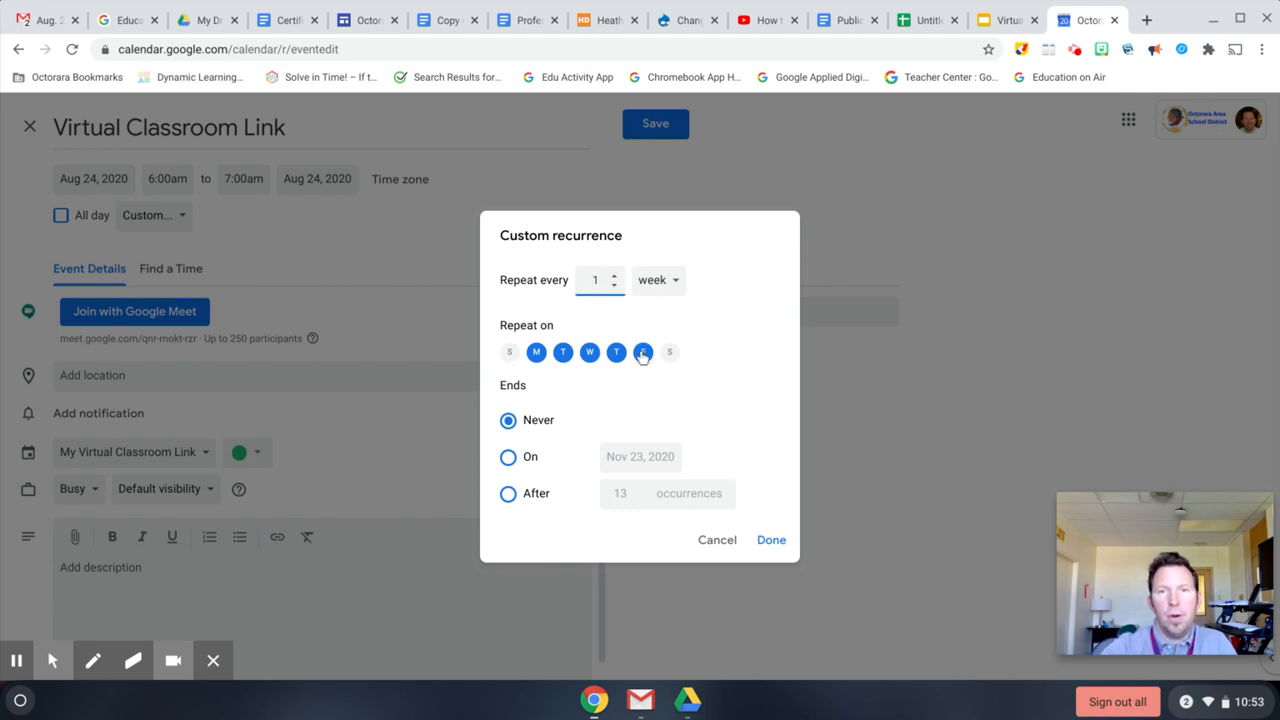
Deselect Wednesday, Thursday and Friday as repeat days and reselect all three
{"action": "left_click", "coordinate": [590, 355]}
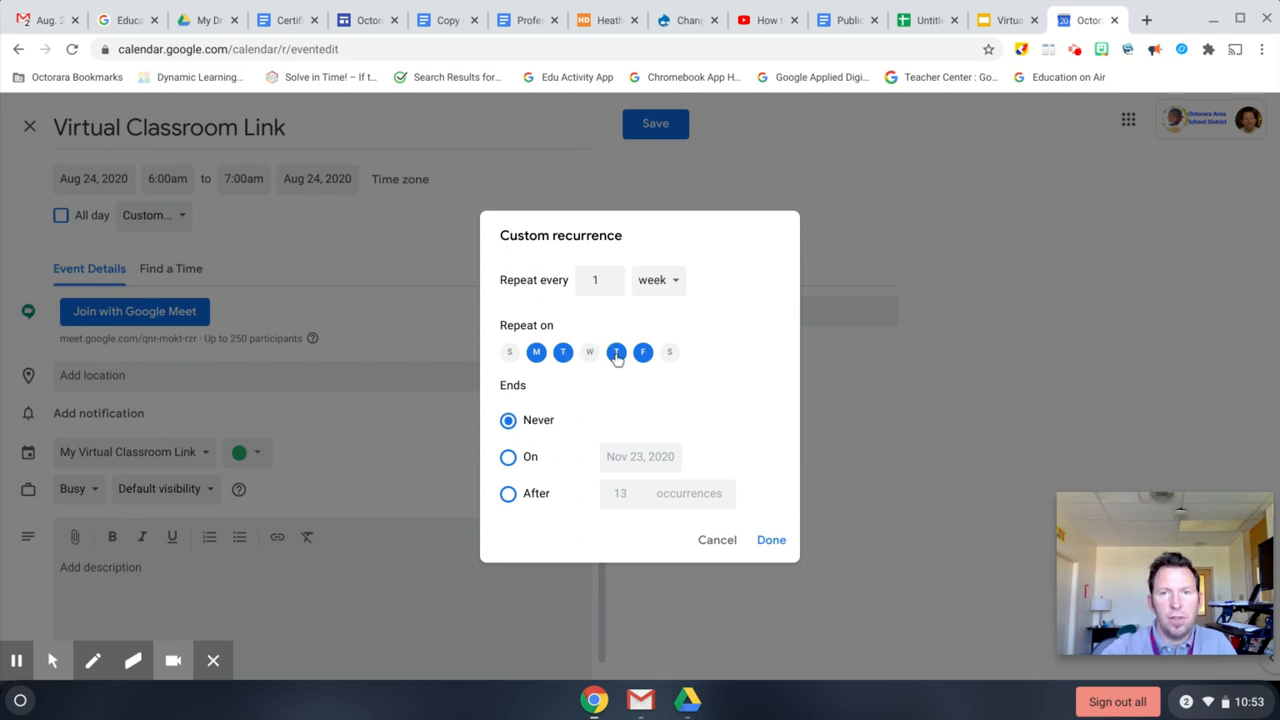
{"action": "left_click", "coordinate": [616, 355]}
{"action": "left_click", "coordinate": [643, 354]}
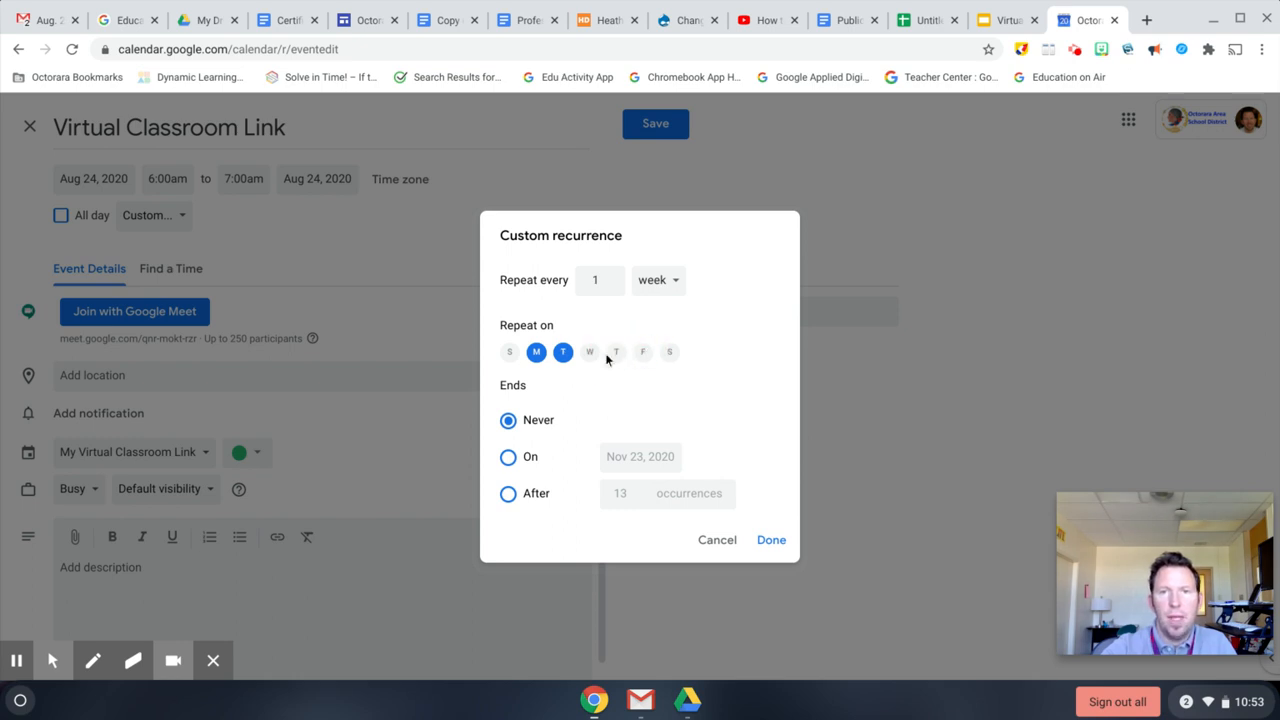
{"action": "left_click", "coordinate": [593, 356]}
{"action": "left_click", "coordinate": [616, 354]}
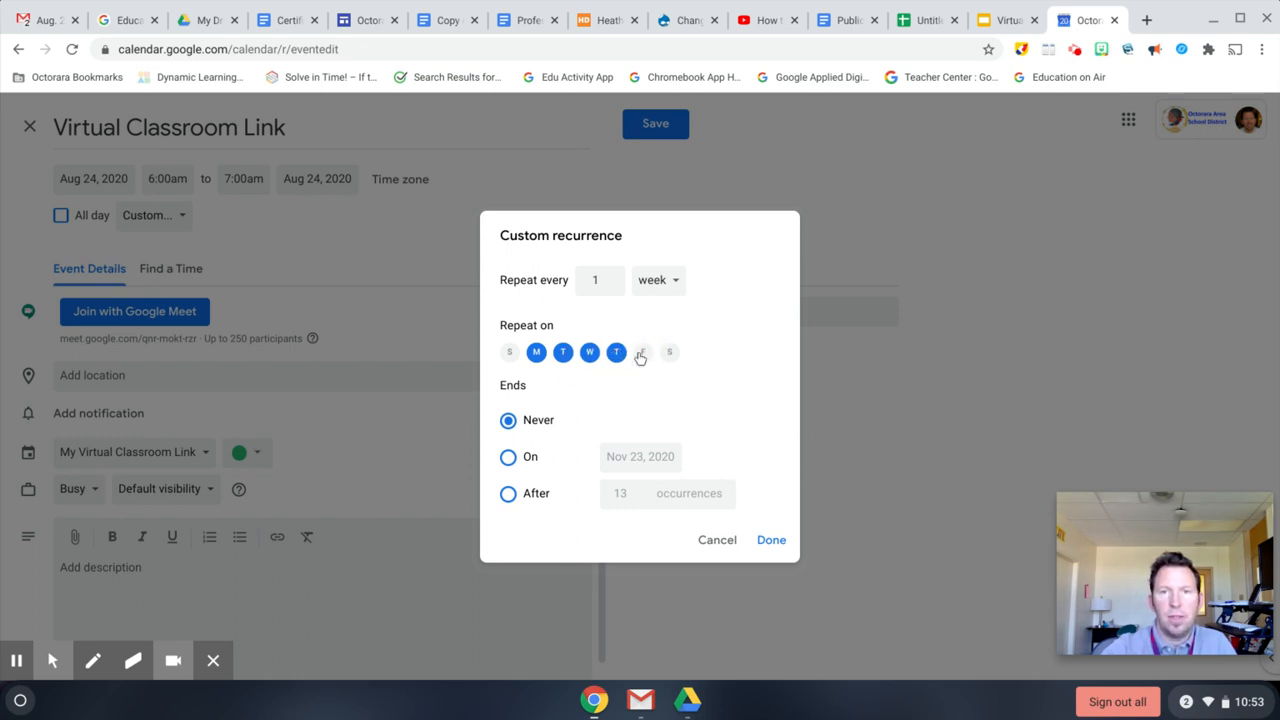
{"action": "left_click", "coordinate": [644, 354]}
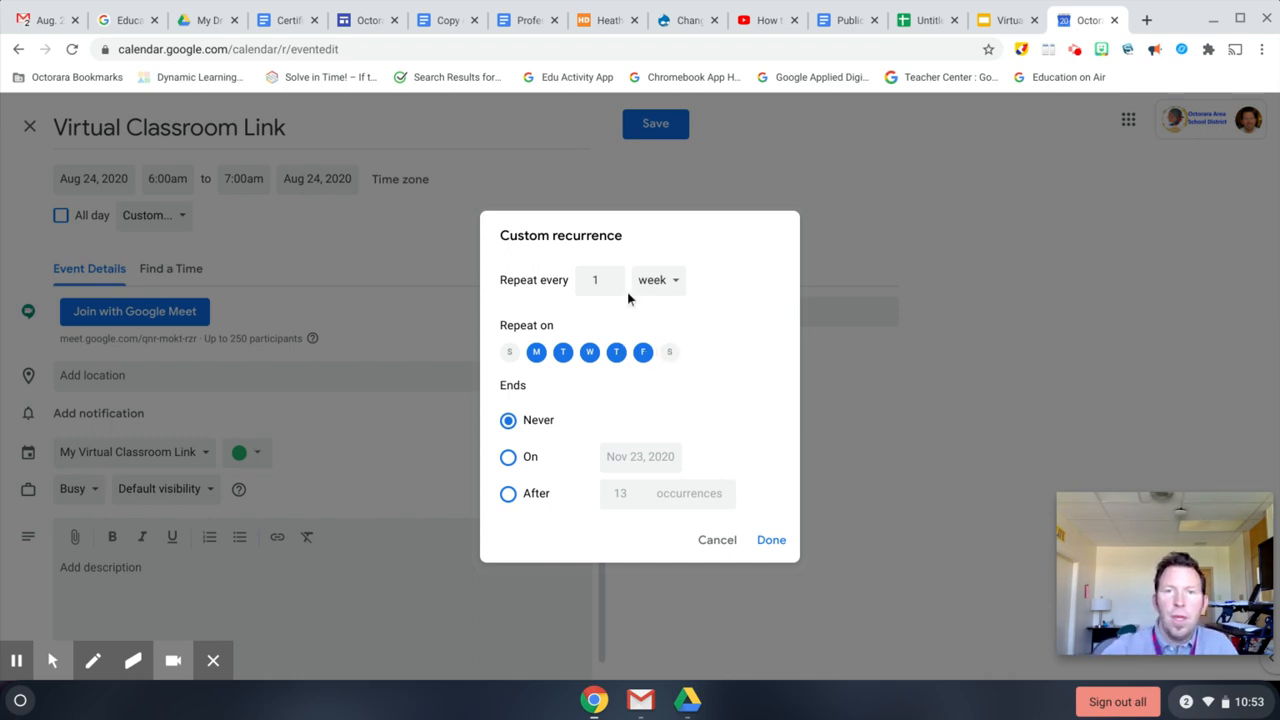
Set the recurrence to end on Jun 15, 2021, and save the event
{"action": "left_click", "coordinate": [508, 460]}
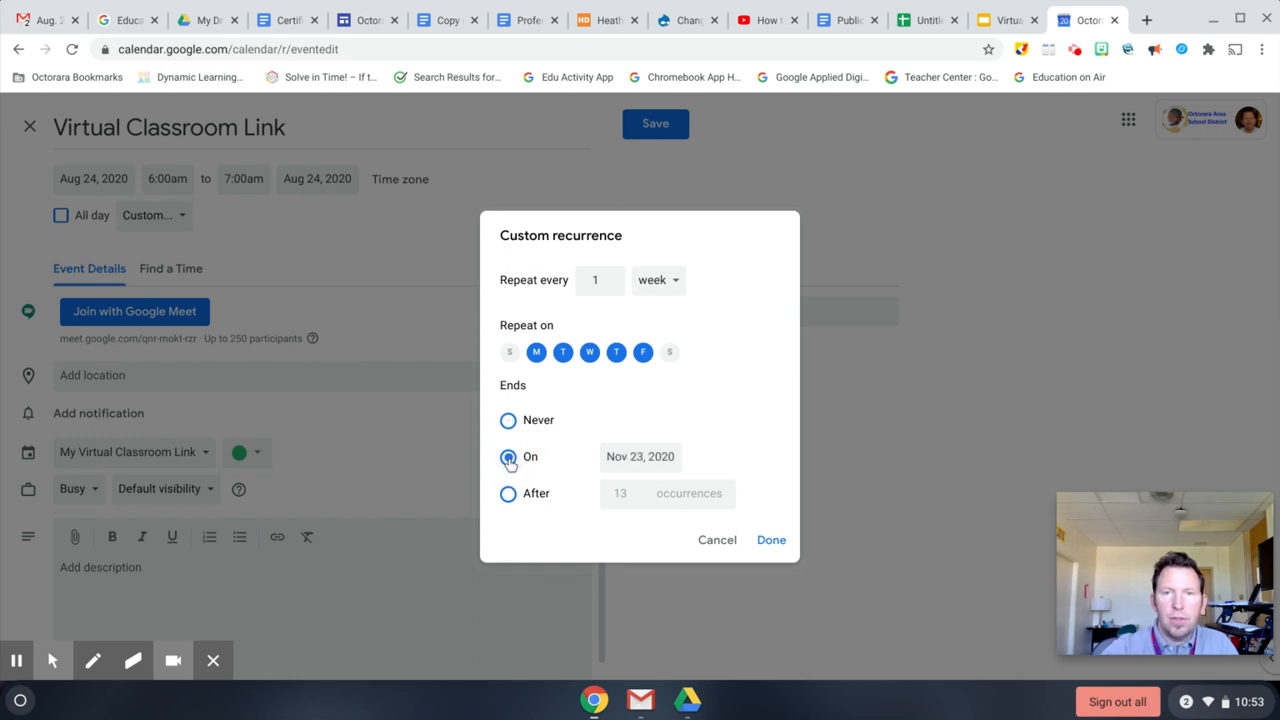
{"action": "left_click", "coordinate": [627, 455]}
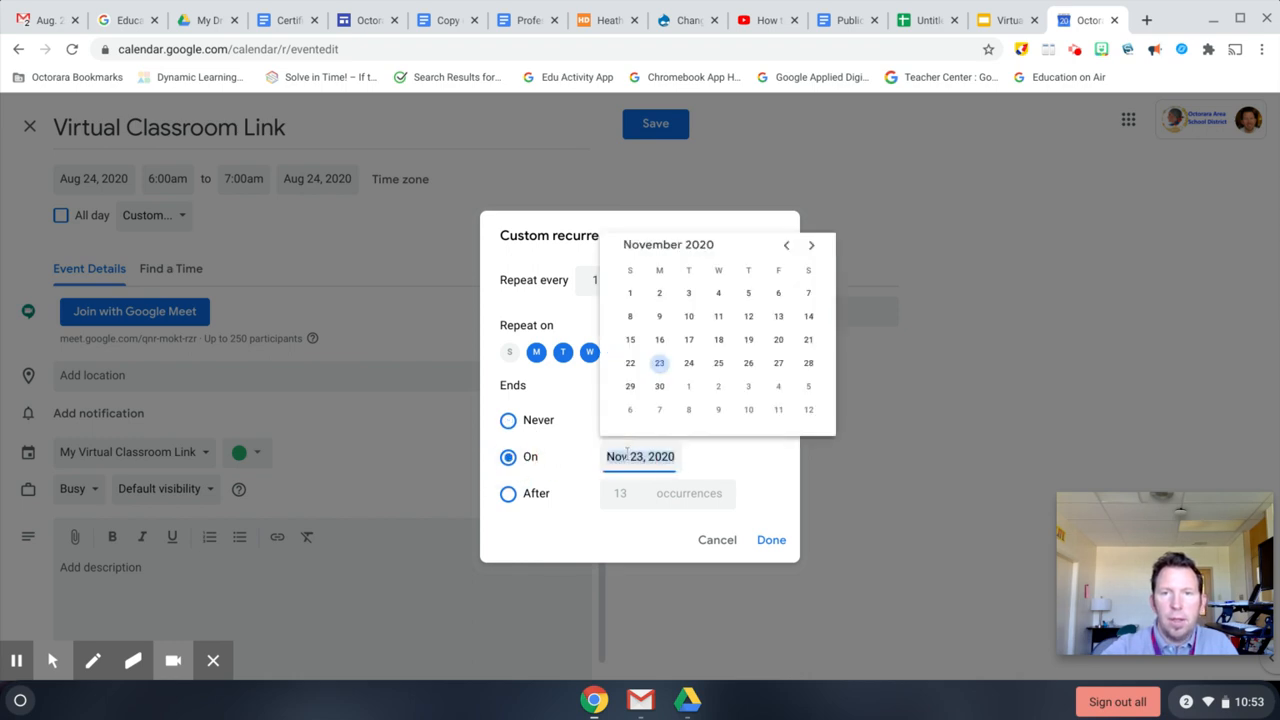
{"action": "left_click", "coordinate": [812, 245]}
{"action": "left_click", "coordinate": [814, 246]}
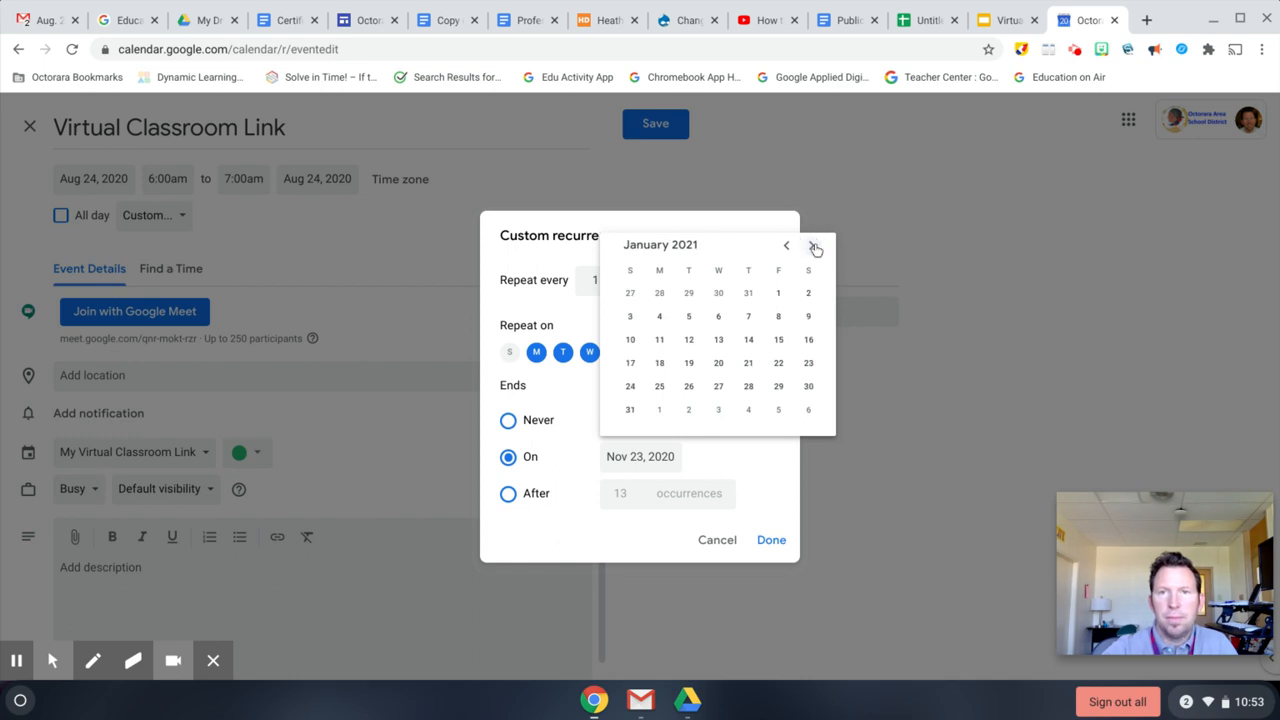
{"action": "left_click", "coordinate": [814, 246]}
{"action": "left_click", "coordinate": [814, 246]}
{"action": "left_click", "coordinate": [814, 246]}
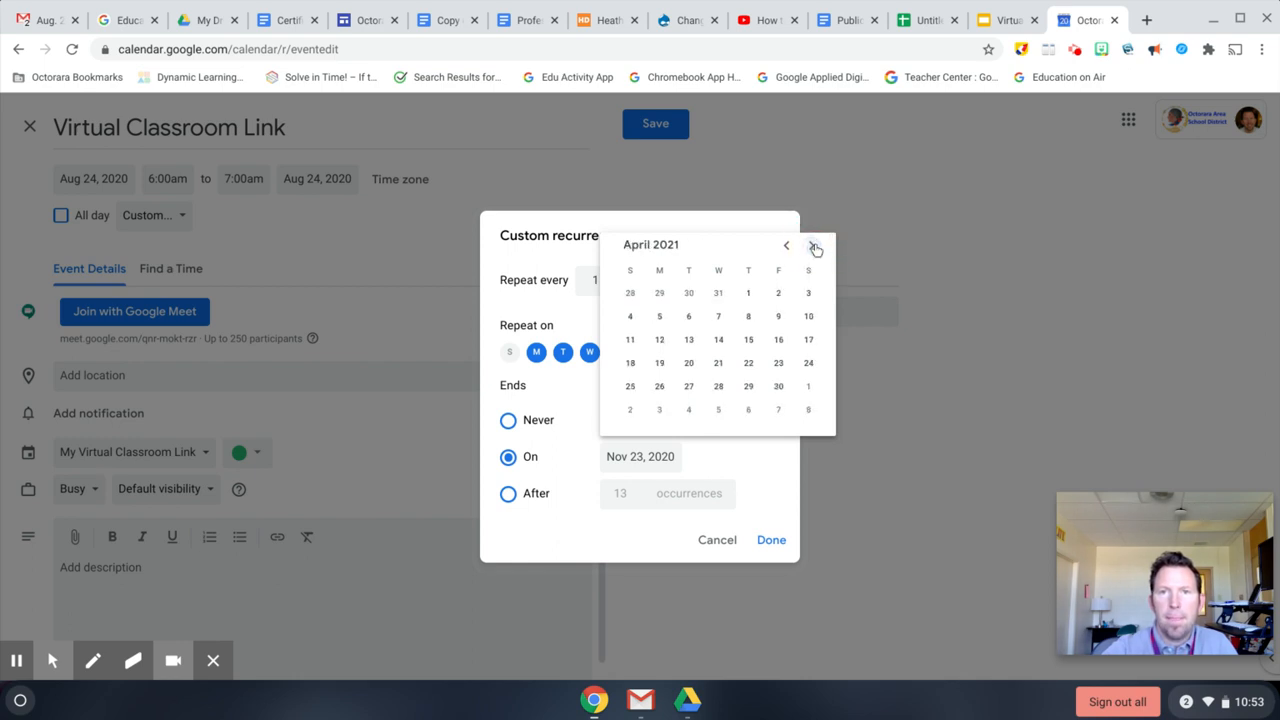
{"action": "left_click", "coordinate": [814, 246]}
{"action": "left_click", "coordinate": [814, 246]}
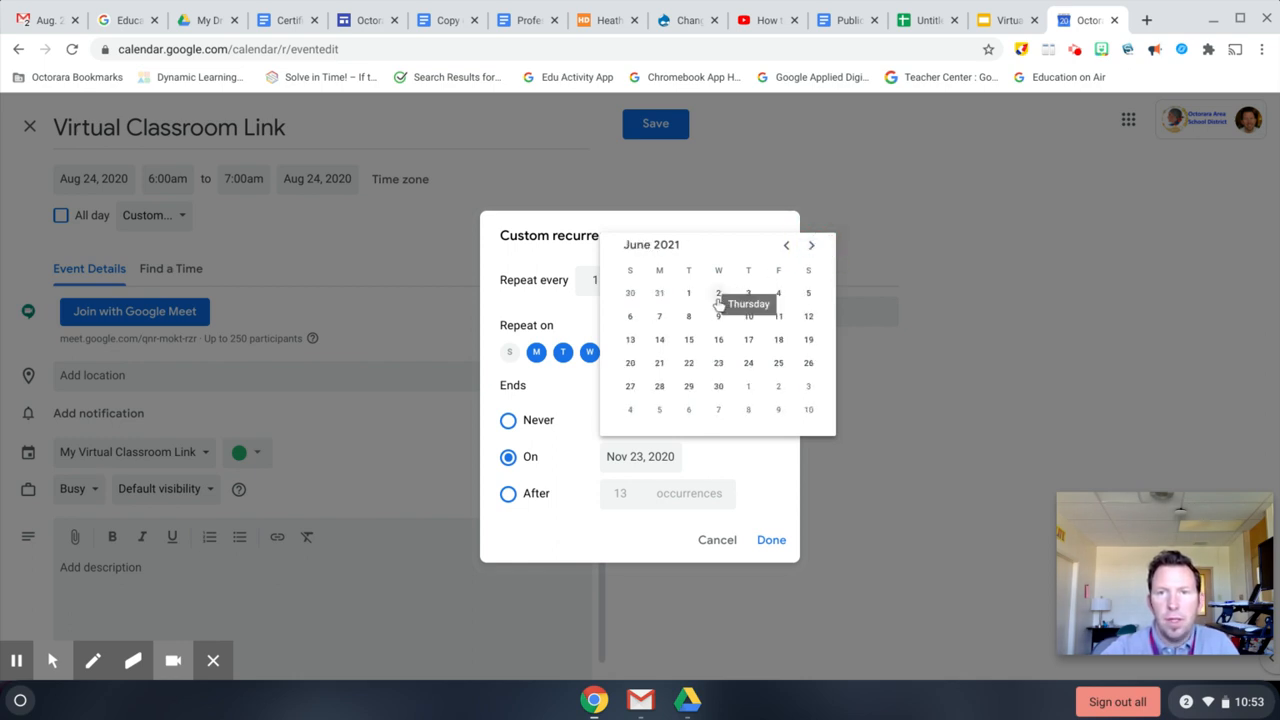
{"action": "left_click", "coordinate": [688, 340]}
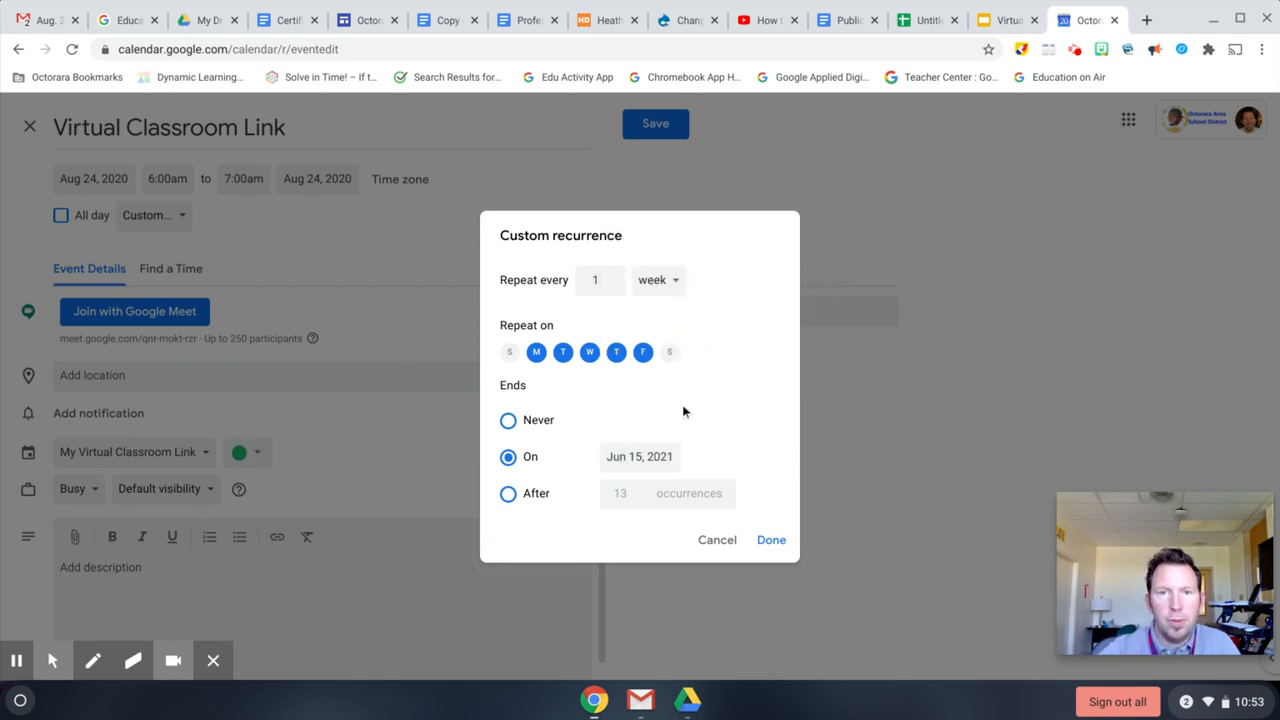
{"action": "left_click", "coordinate": [772, 540]}
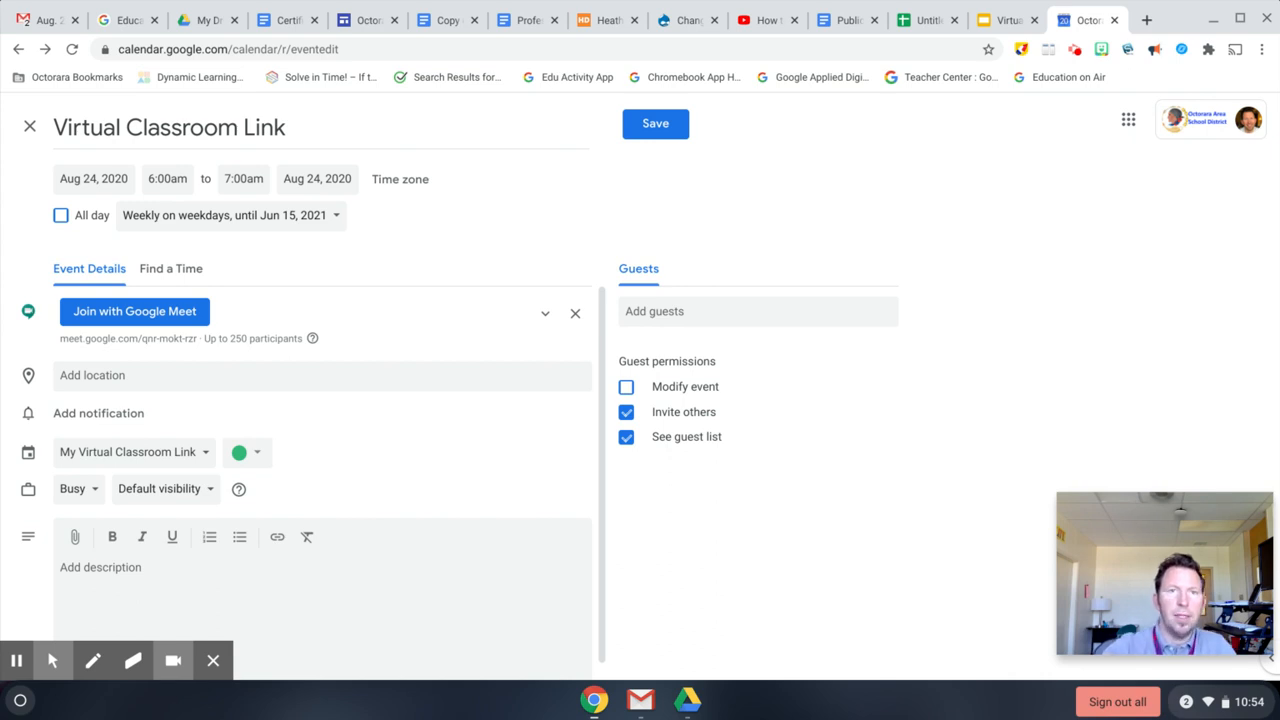
{"action": "left_click", "coordinate": [646, 125]}
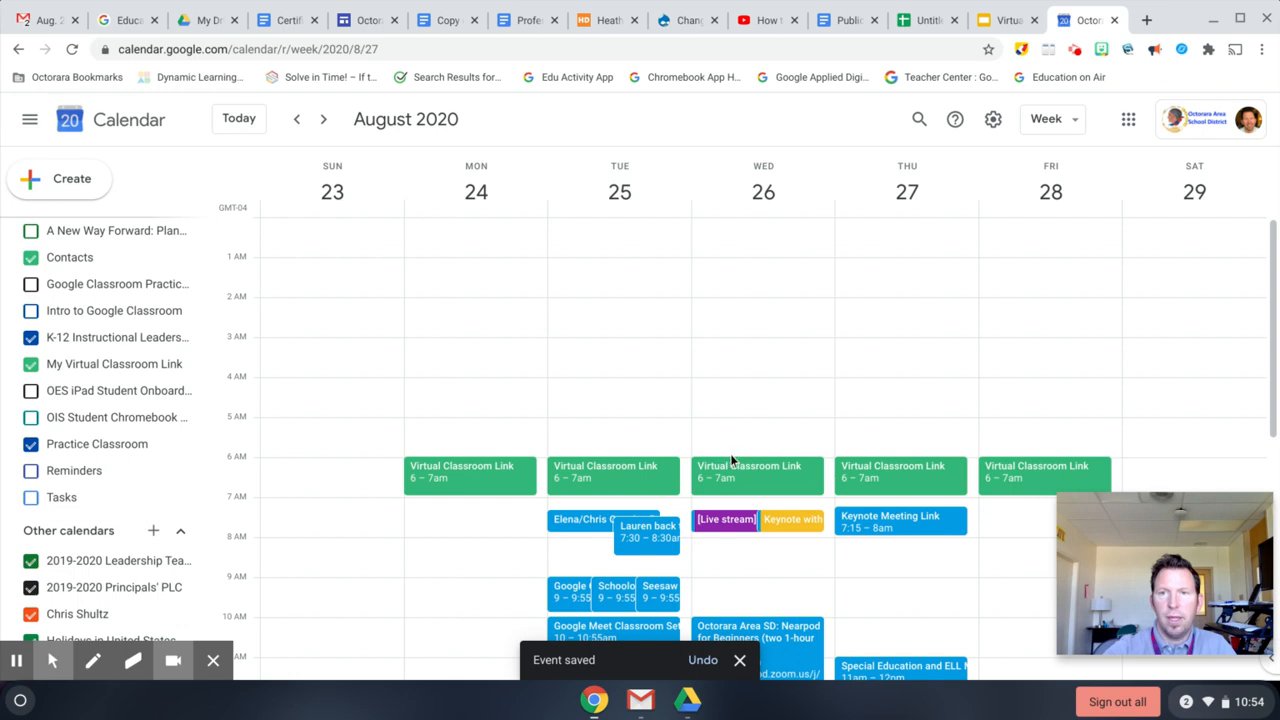
Review the recurring Virtual Classroom Link events in month view through January 2021, and return to week view at the start of December 2020
{"action": "left_click", "coordinate": [1052, 122]}
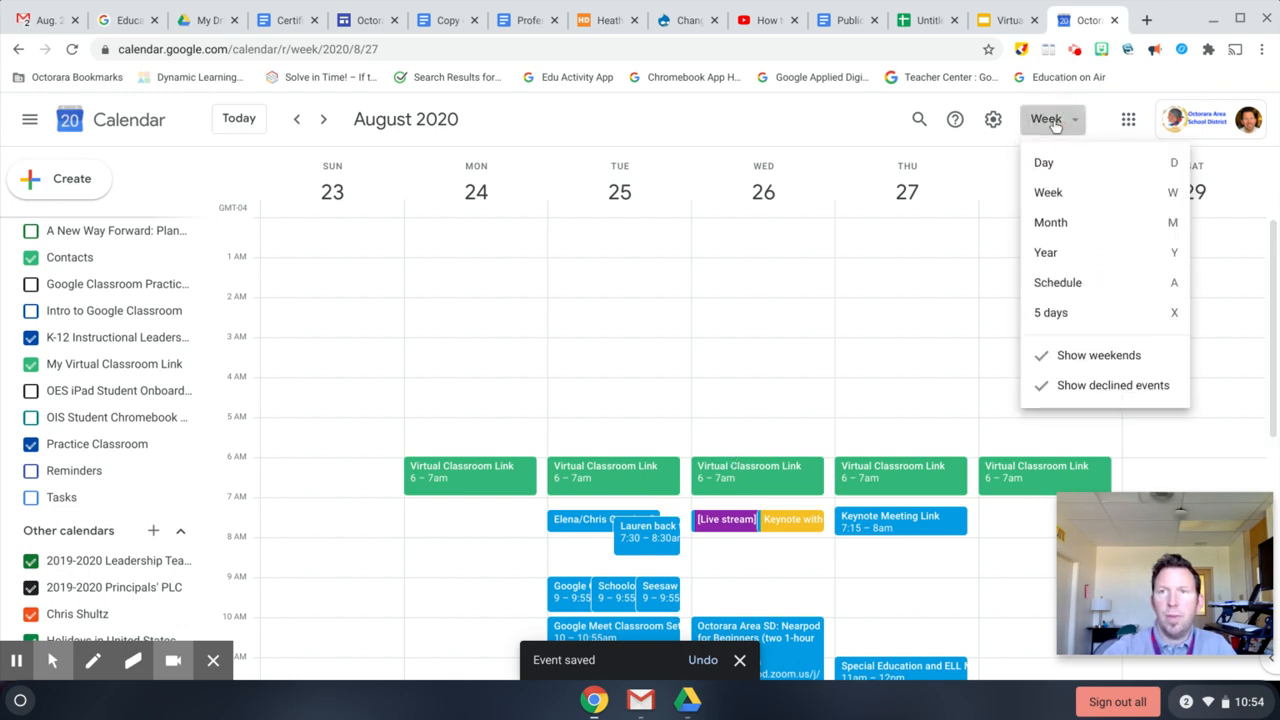
{"action": "left_click", "coordinate": [1055, 226]}
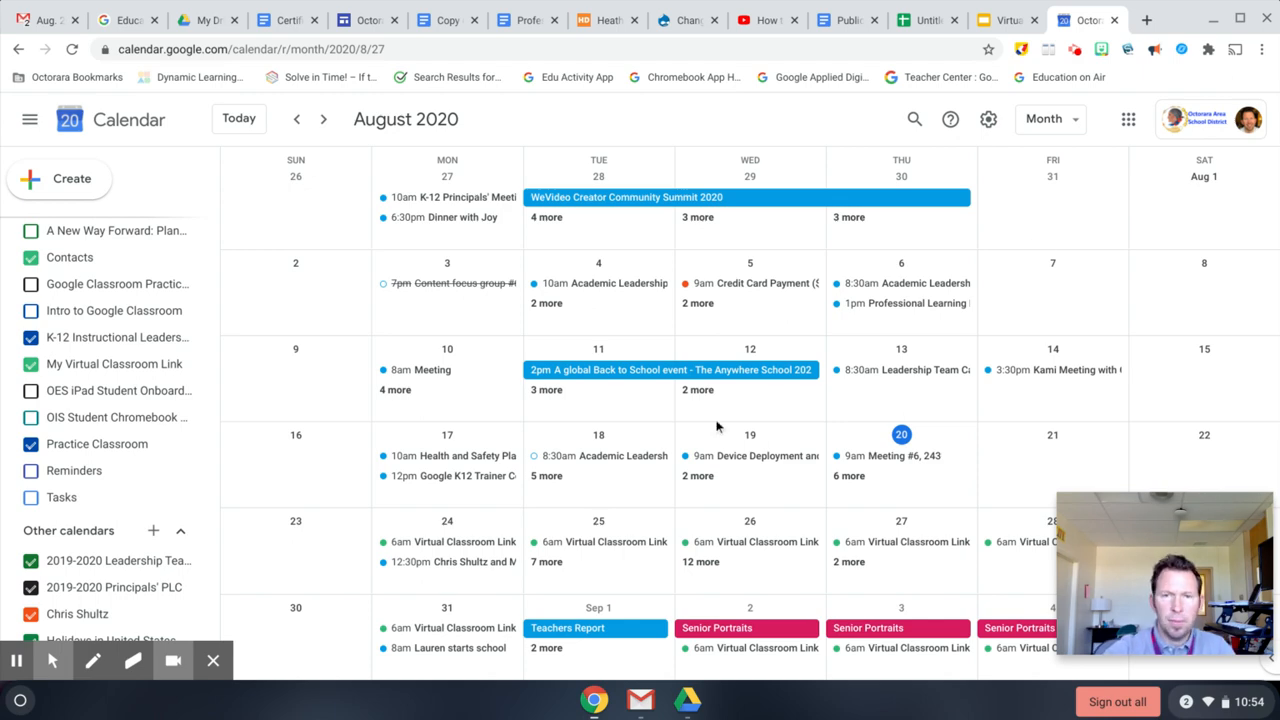
{"action": "scroll", "coordinate": [717, 427], "scroll_direction": "down", "scroll_amount": 2}
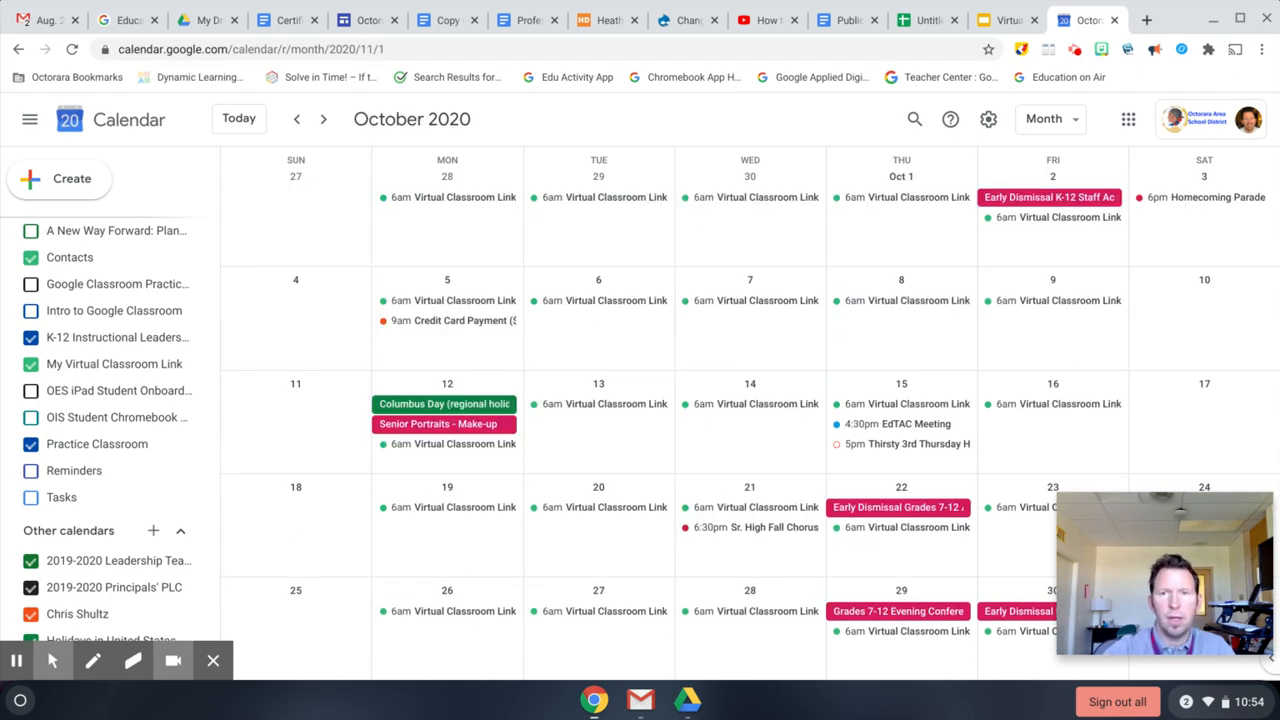
{"action": "scroll", "coordinate": [716, 427], "scroll_direction": "down", "scroll_amount": 3}
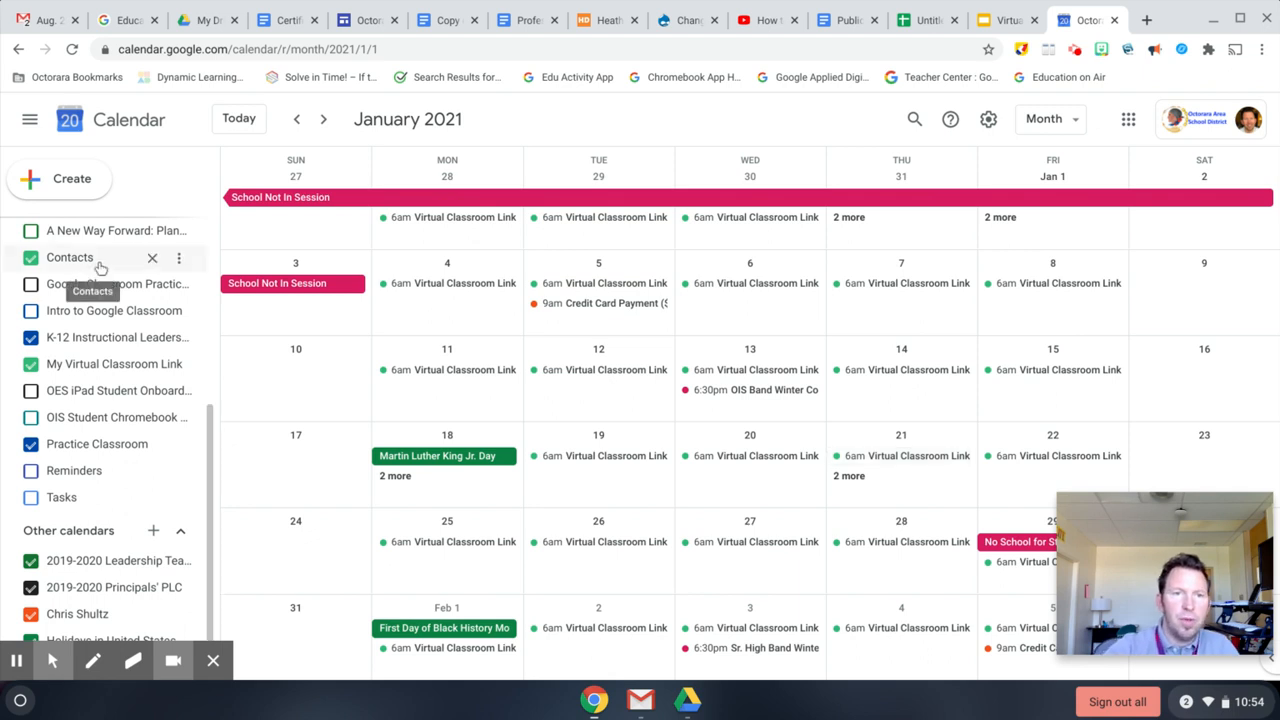
{"action": "key", "text": "k"}
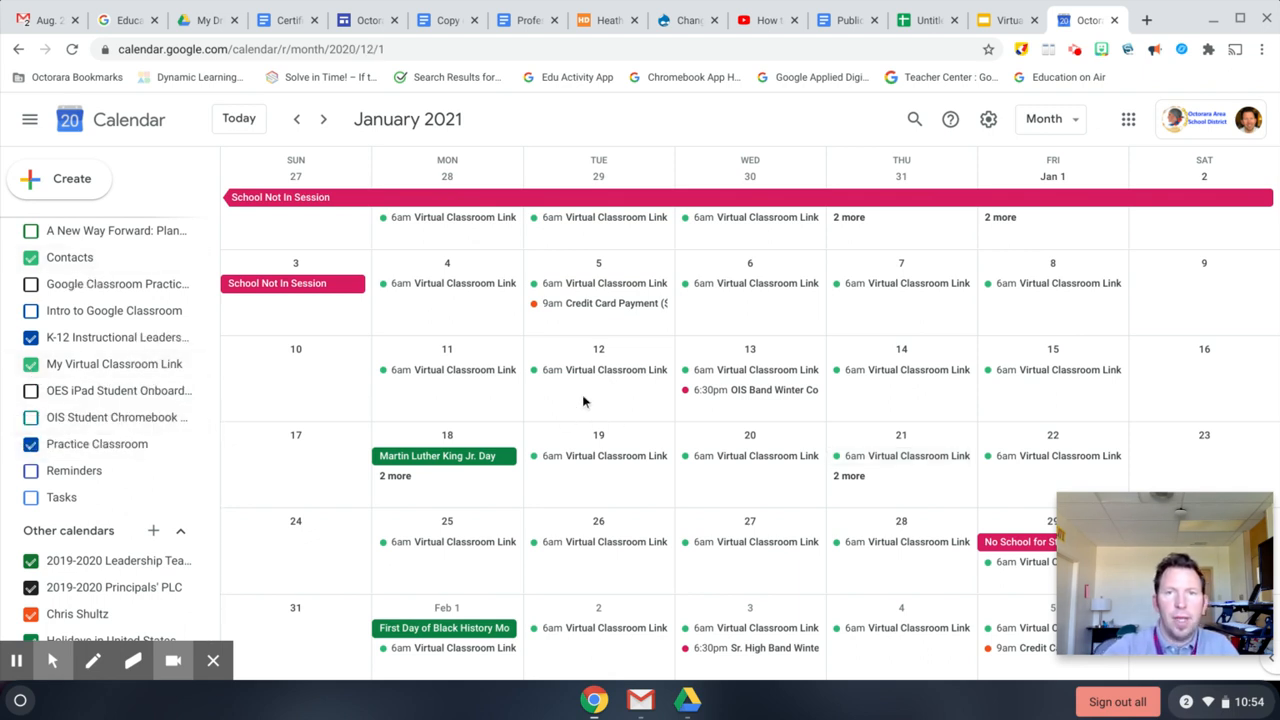
{"action": "left_click", "coordinate": [1048, 120]}
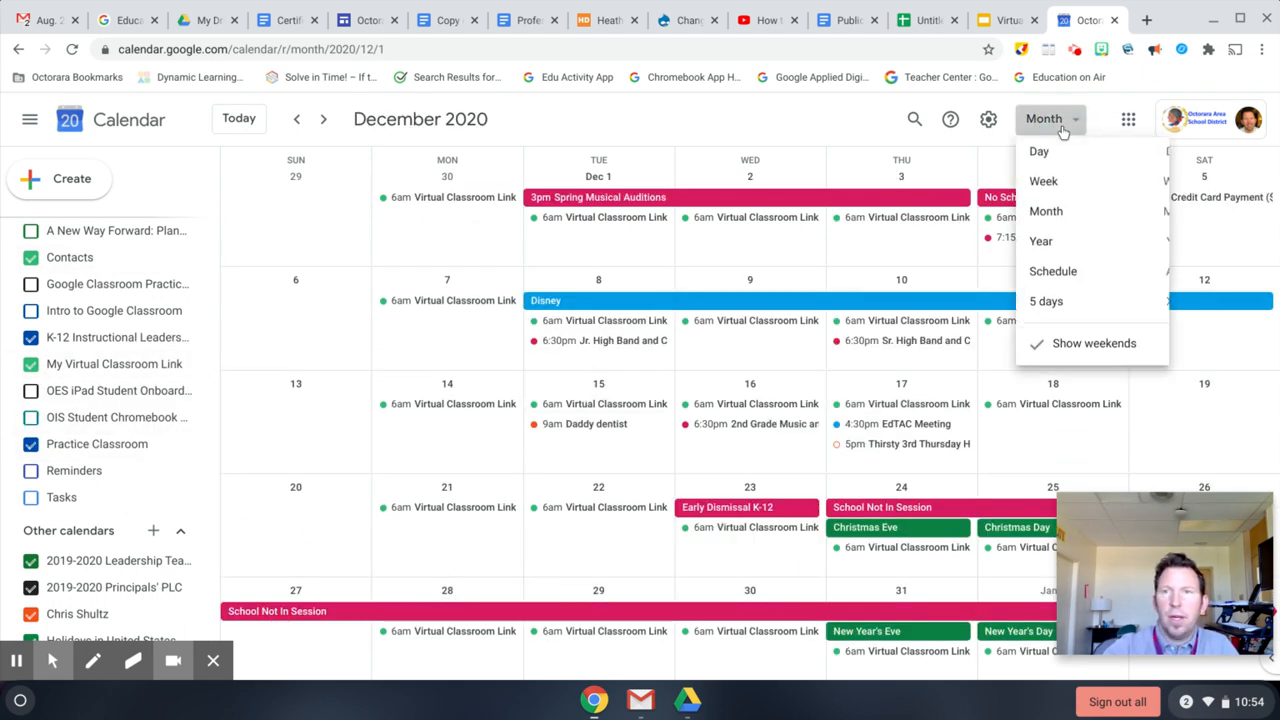
{"action": "left_click", "coordinate": [1040, 193]}
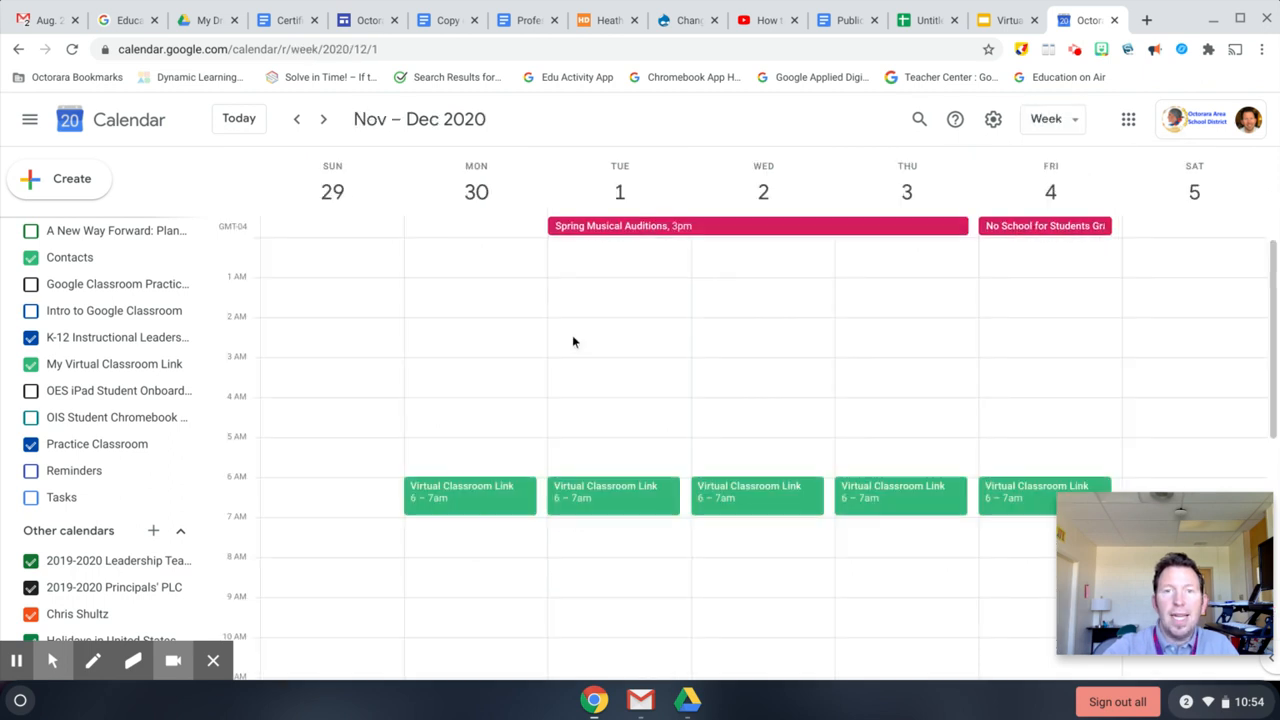
Open the Monday, November 30 Virtual Classroom Link event and copy its Google Meet joining information
{"action": "left_click", "coordinate": [472, 491]}
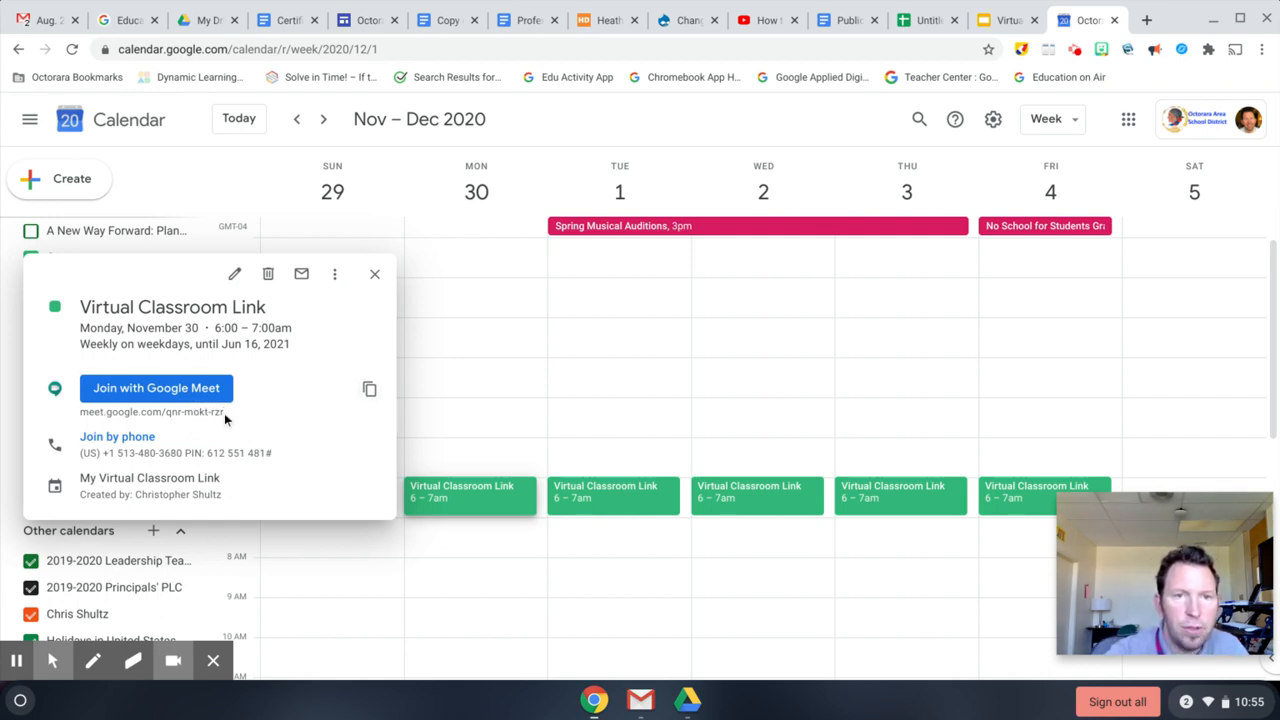
{"action": "mouse_move", "coordinate": [369, 390]}
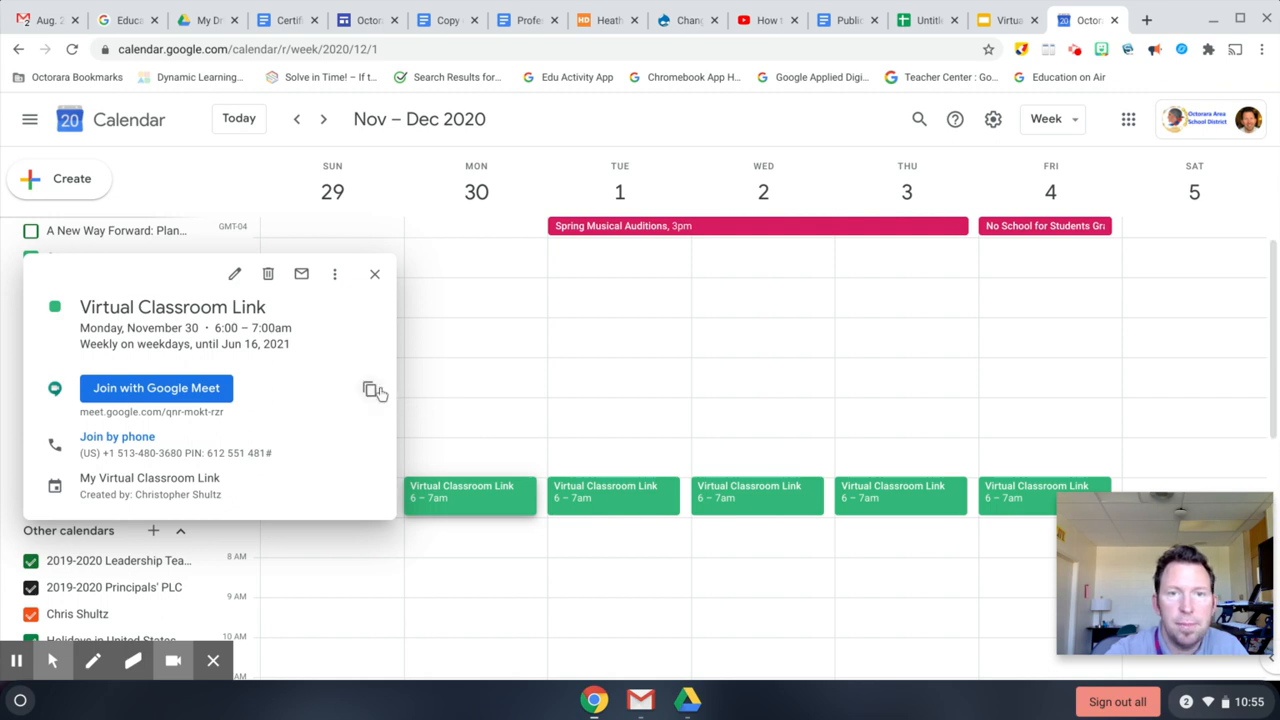
{"action": "left_click", "coordinate": [370, 391]}
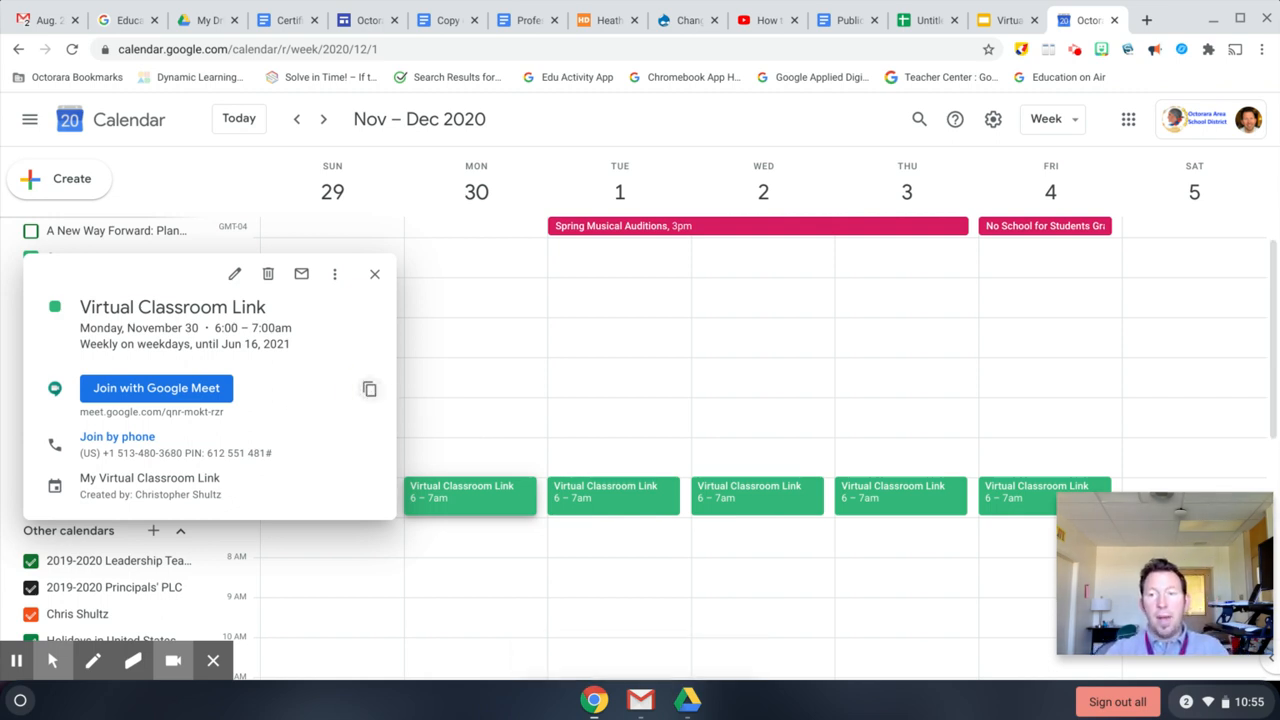
Switch to the Virtual Classroom presentation in Google Slides and link the Google Meet icon on the whiteboard to the copied Meet address
{"action": "left_click", "coordinate": [1006, 20]}
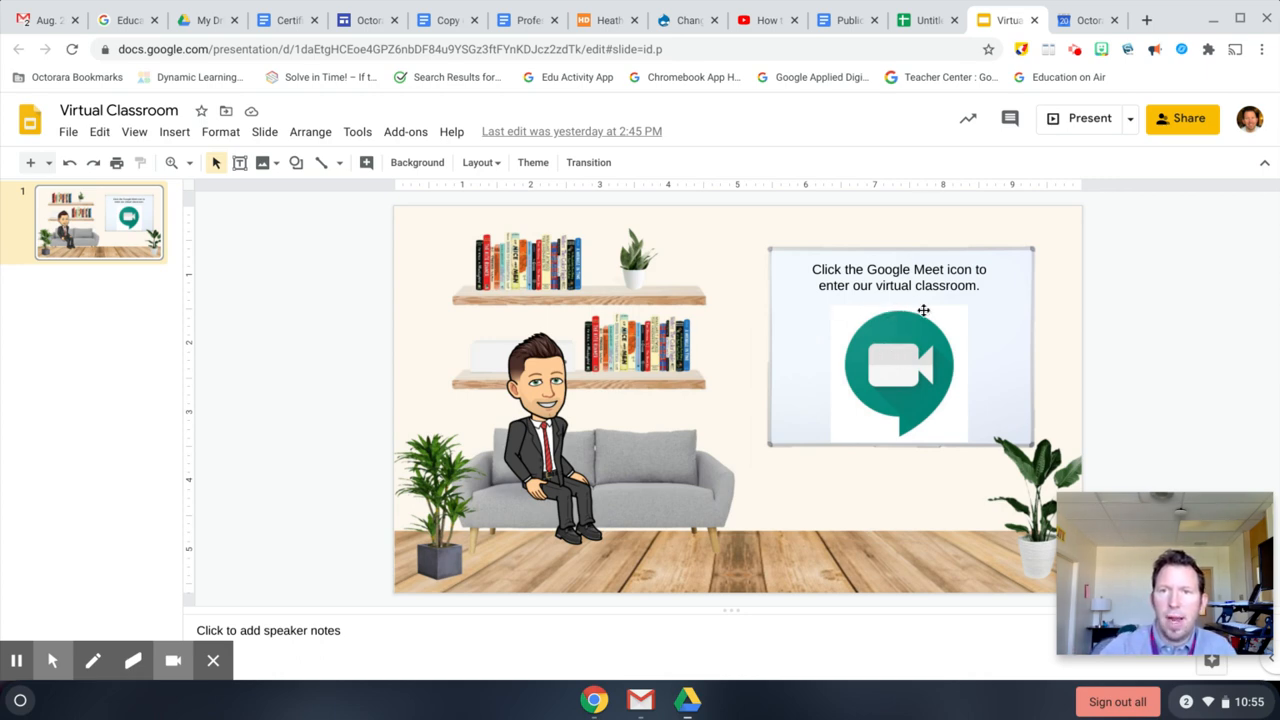
{"action": "left_click", "coordinate": [904, 364]}
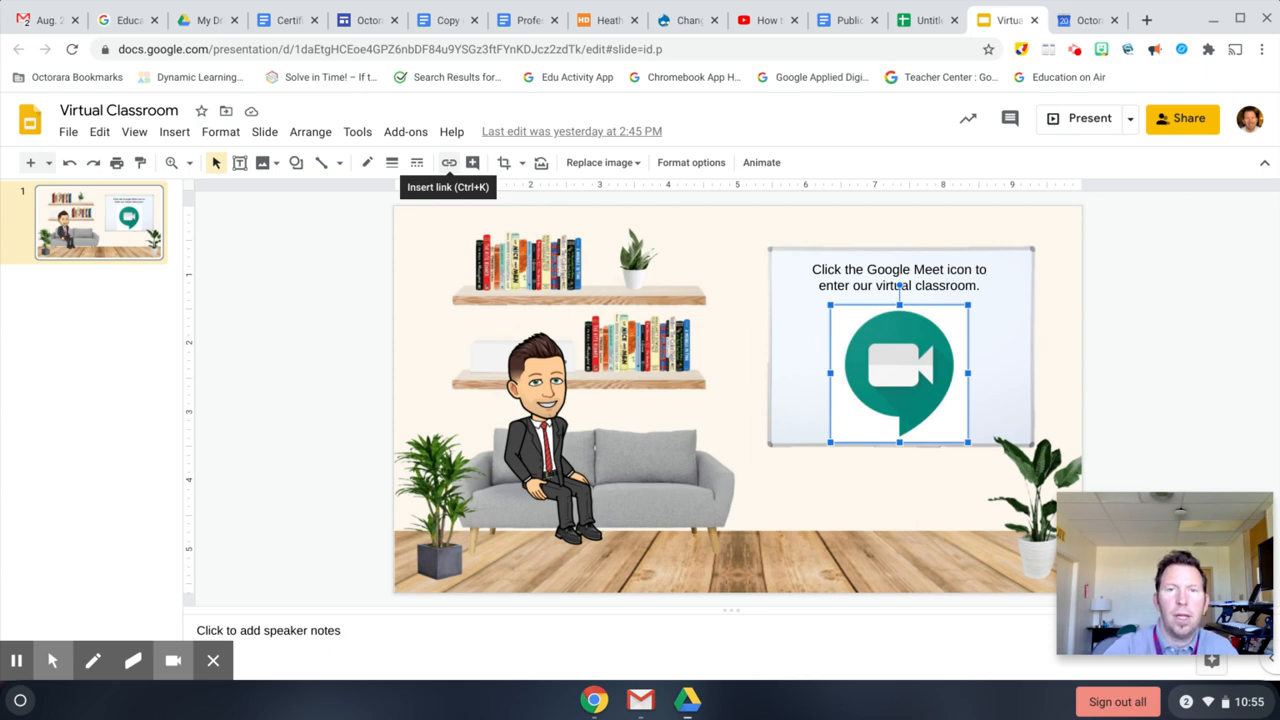
{"action": "left_click", "coordinate": [451, 164]}
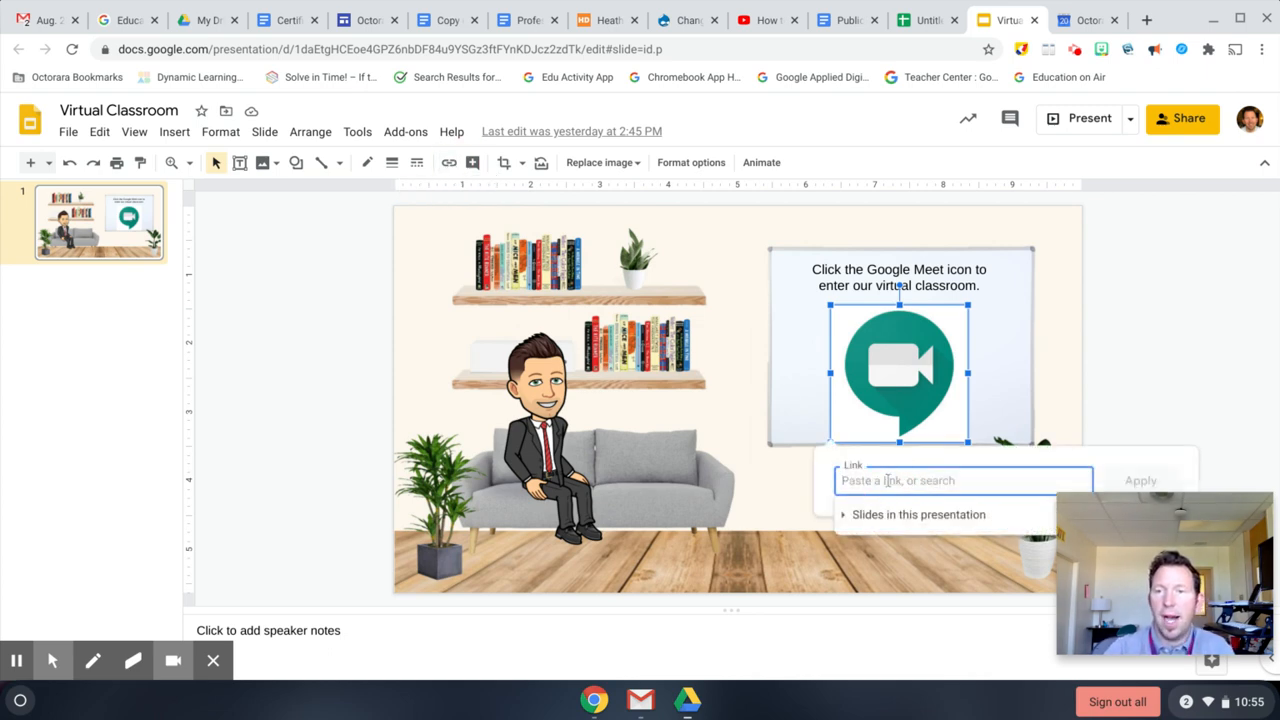
{"action": "key", "text": "ctrl+v"}
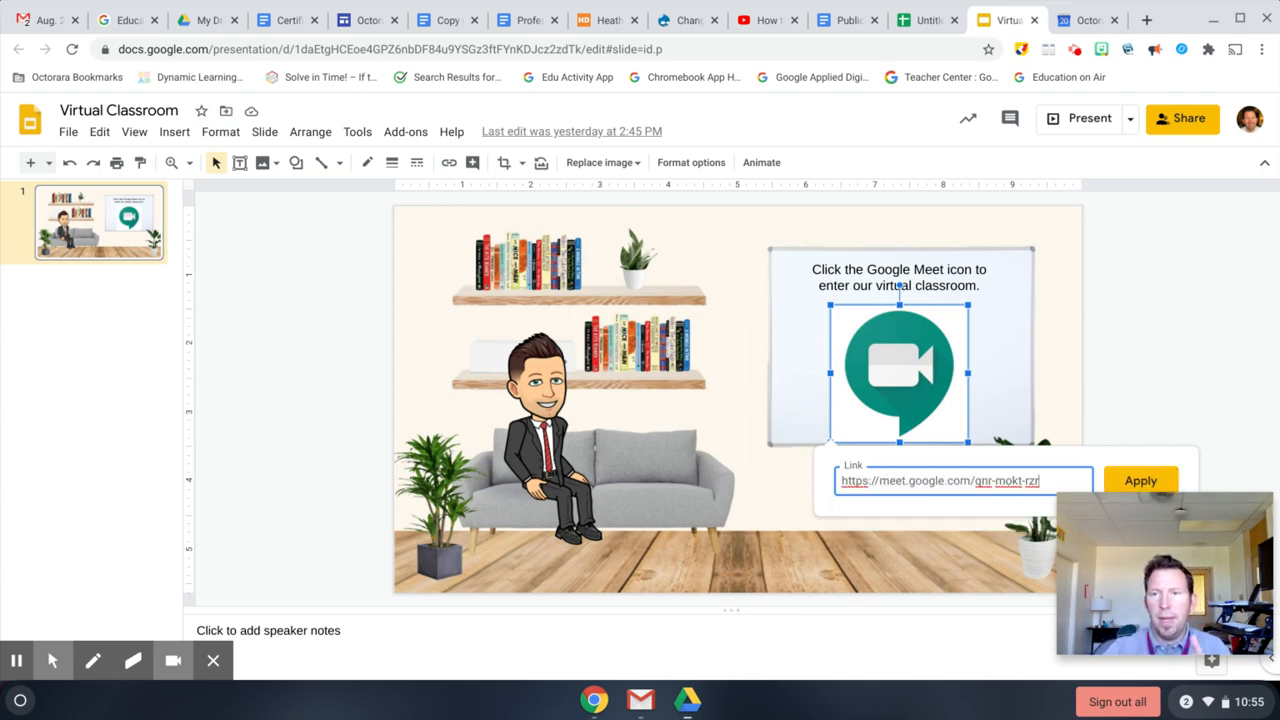
{"action": "left_click", "coordinate": [1141, 481]}
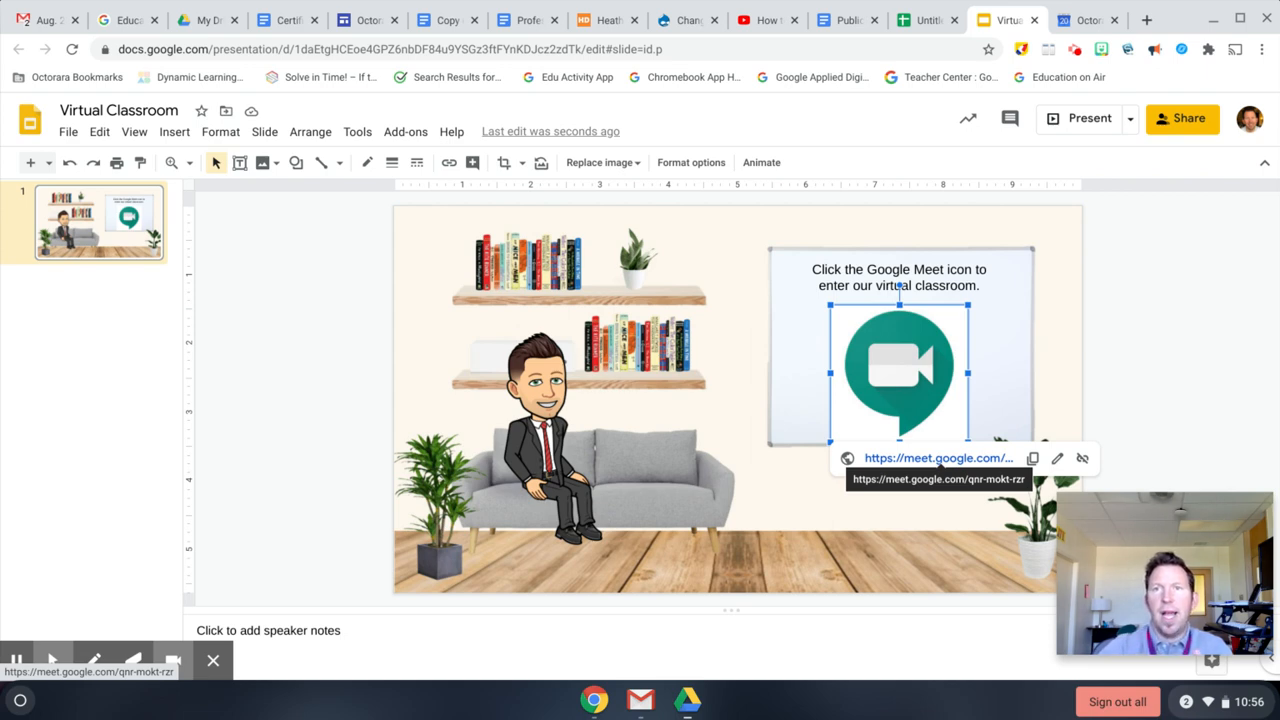
Switch to the untitled spreadsheet in Google Sheets and paste the copied Meet link into cell A2, under the Virtual Classroom heading
{"action": "left_click", "coordinate": [928, 21]}
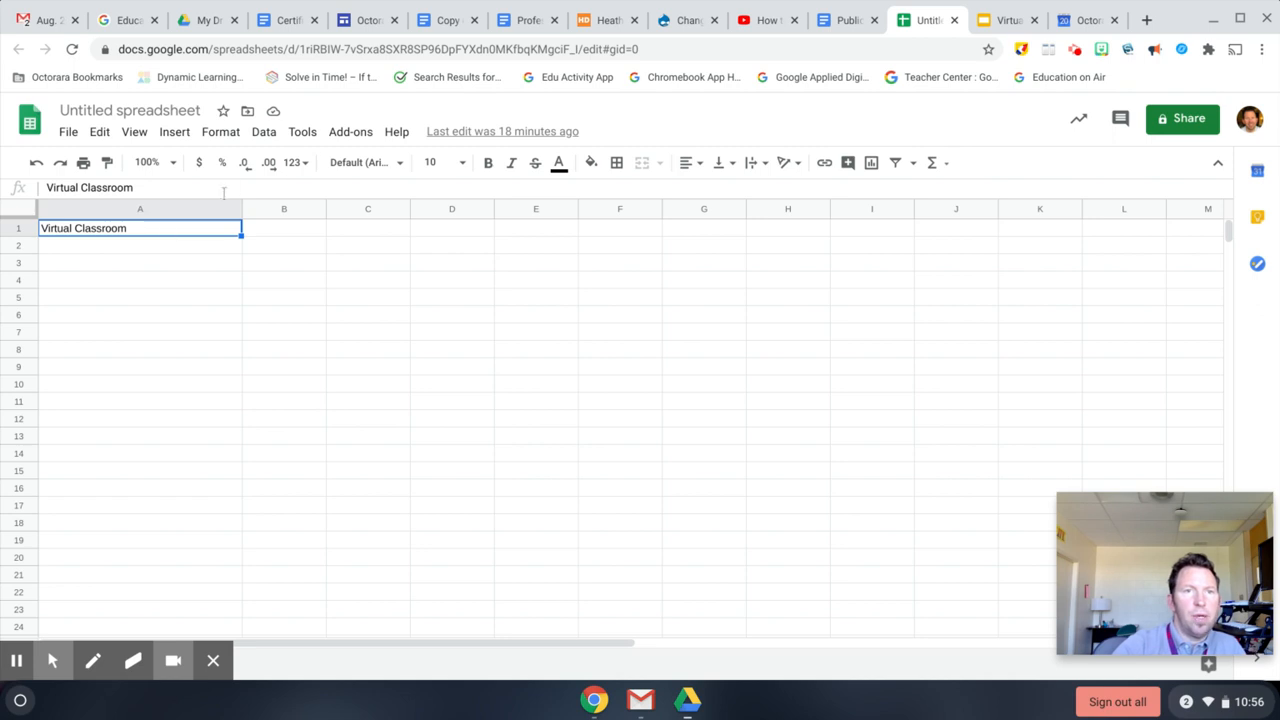
{"action": "left_click", "coordinate": [139, 247]}
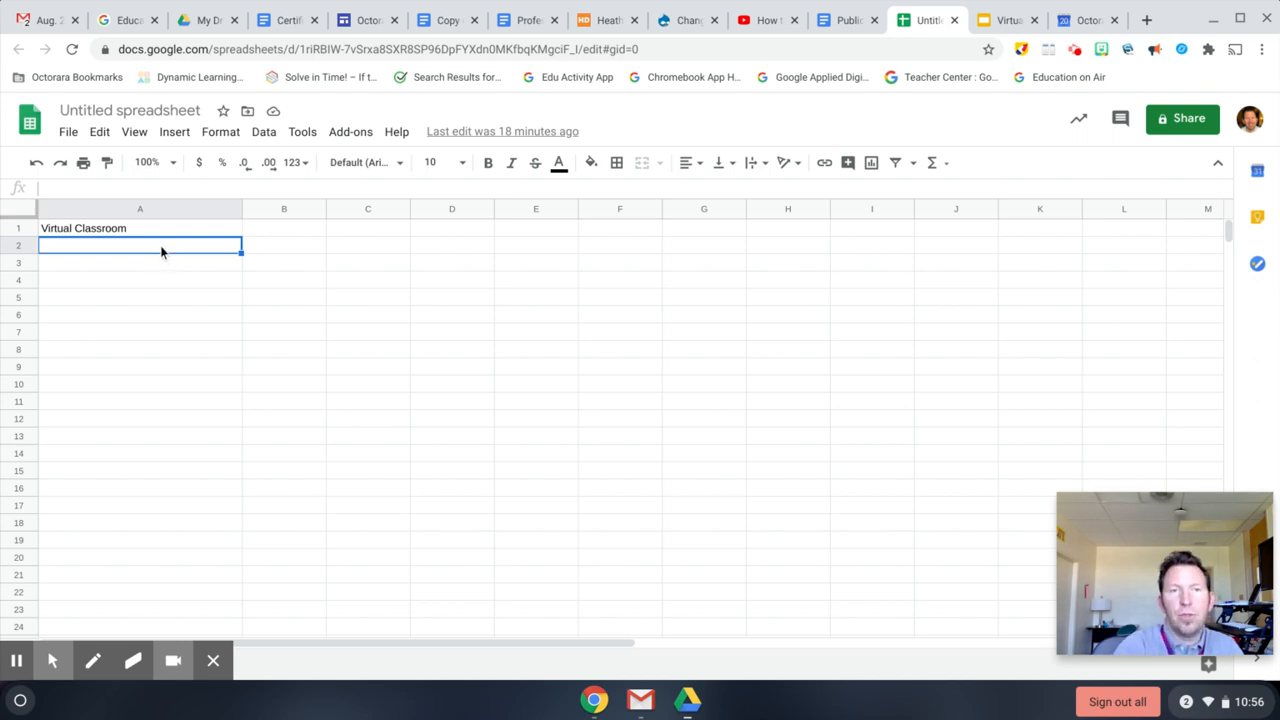
{"action": "key", "text": "ctrl+v"}
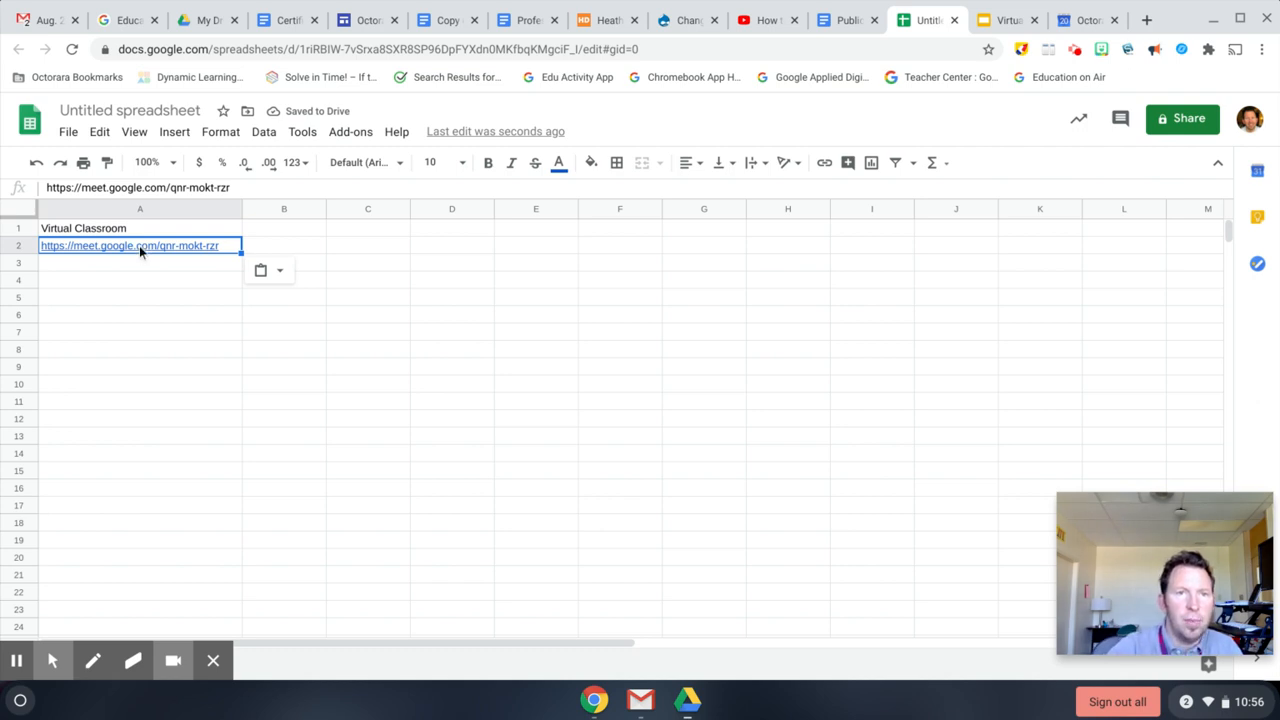
{"action": "mouse_move", "coordinate": [140, 247]}
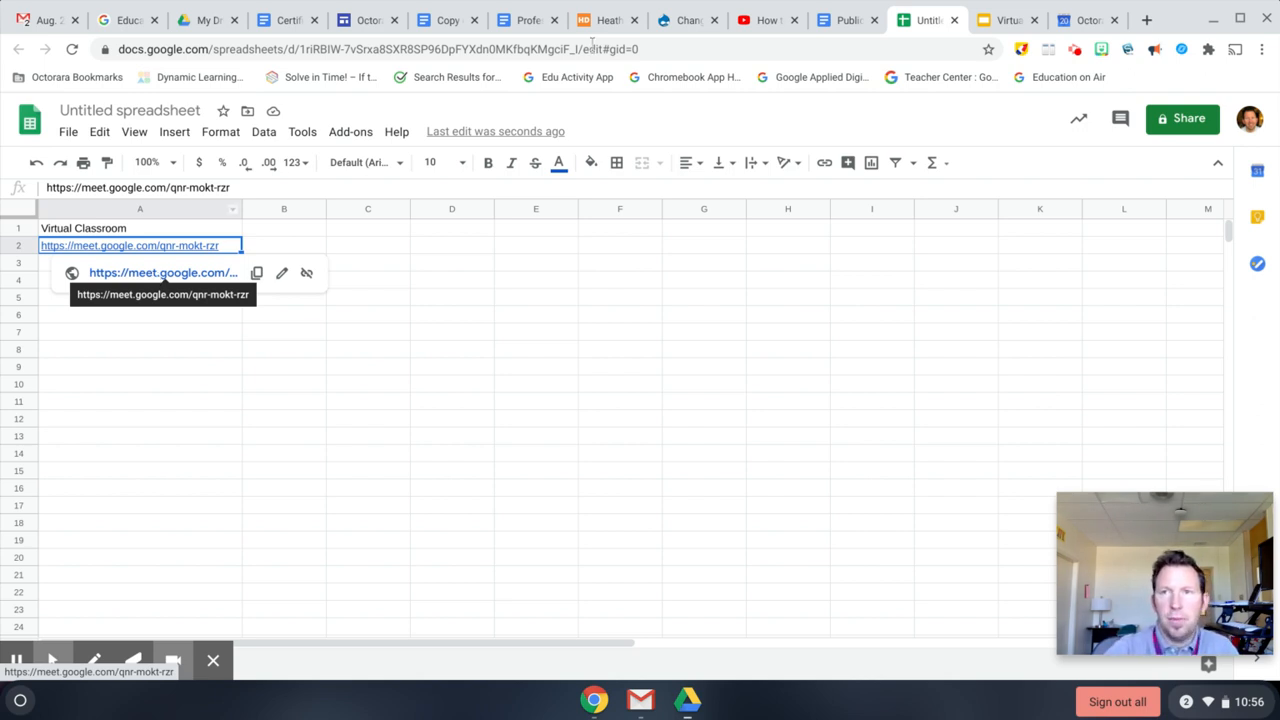
Switch back to Google Calendar, review the recurring Virtual Classroom Link events in month view, and check the December 14 event's details
{"action": "left_click", "coordinate": [1072, 22]}
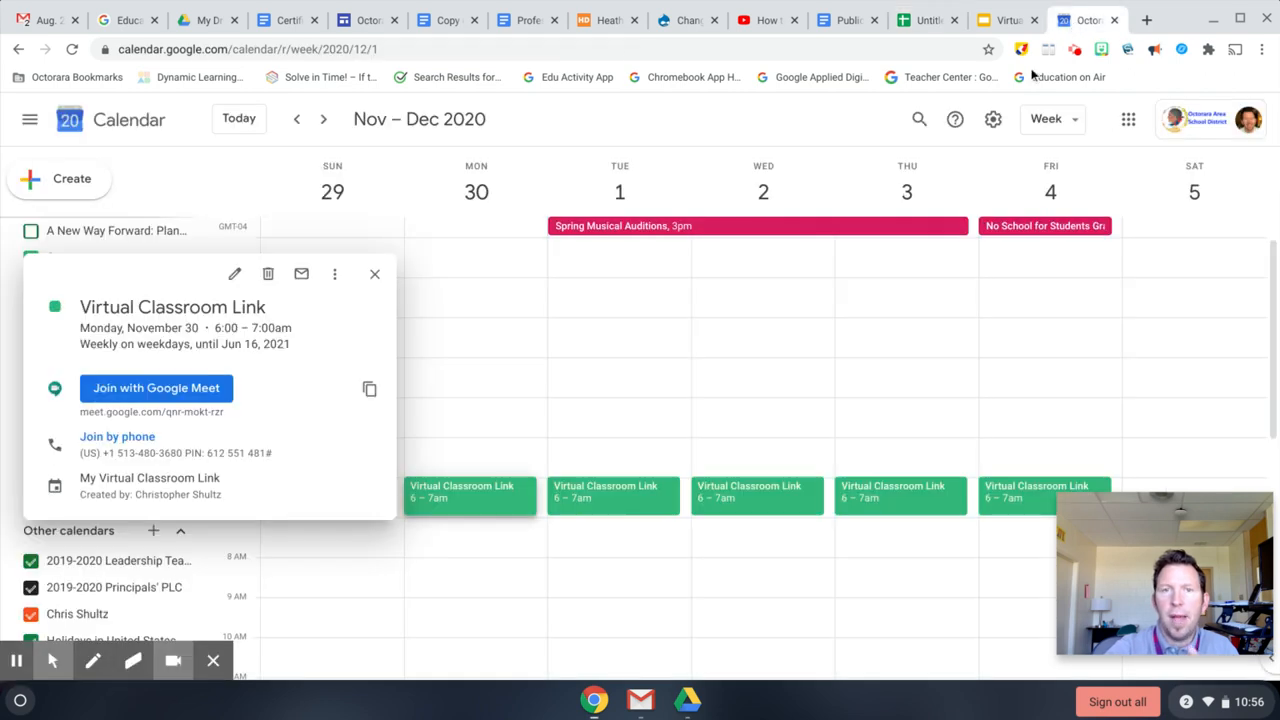
{"action": "left_click", "coordinate": [671, 345]}
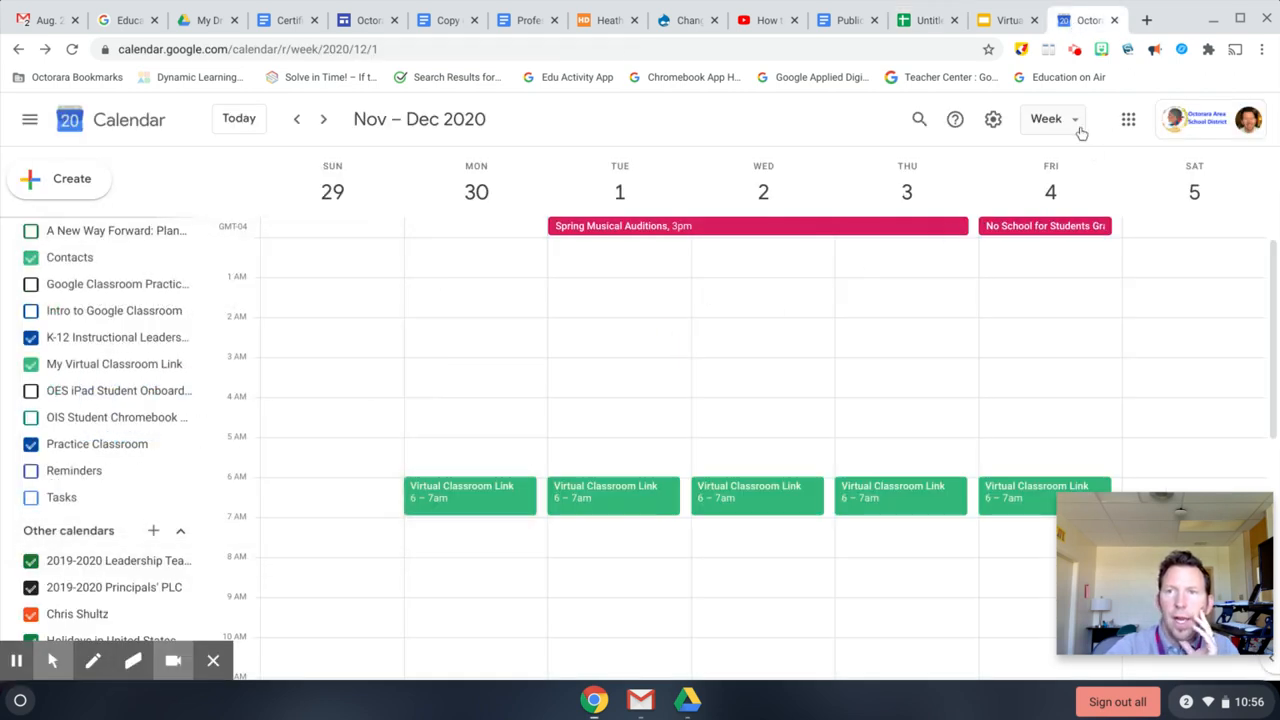
{"action": "left_click", "coordinate": [1075, 122]}
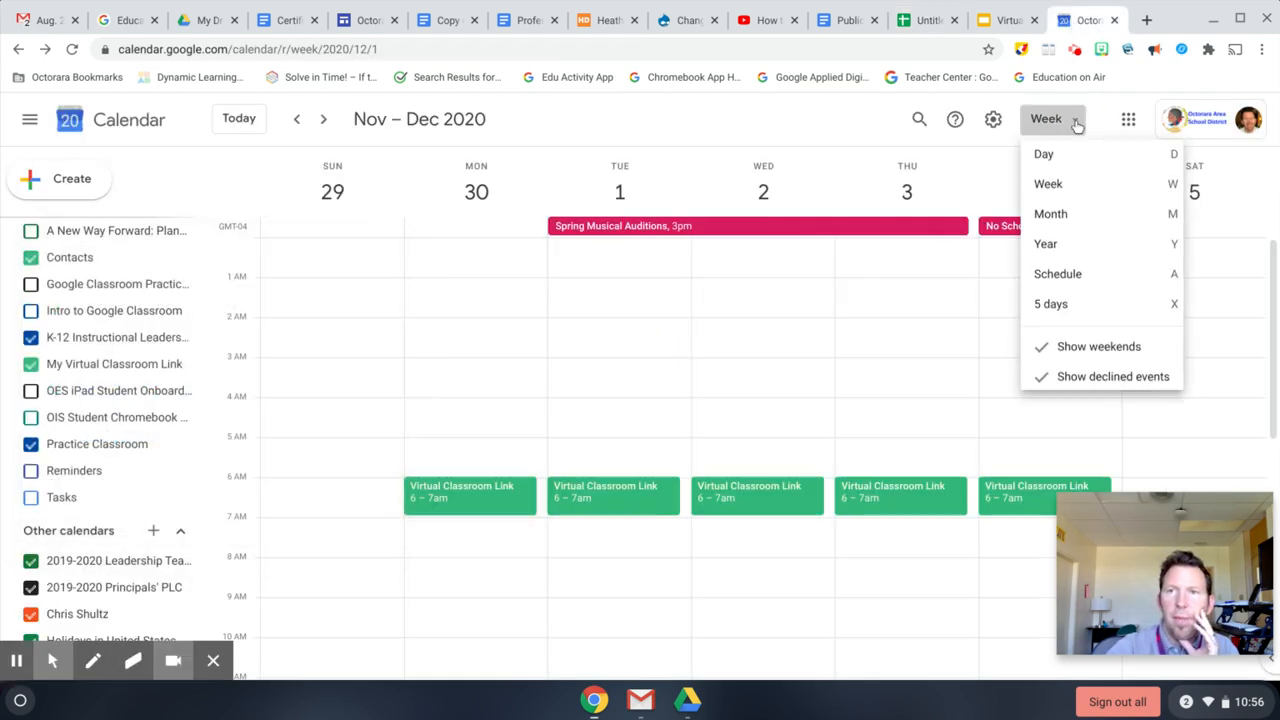
{"action": "left_click", "coordinate": [1052, 216]}
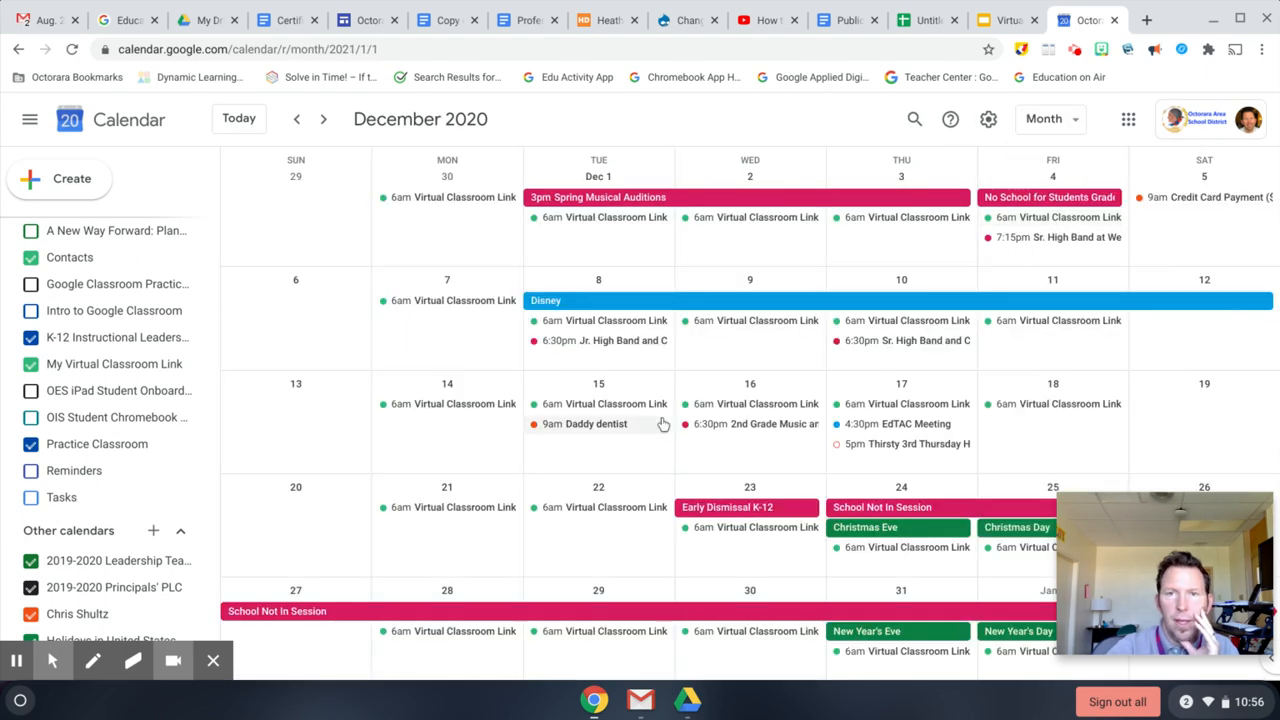
{"action": "scroll", "coordinate": [663, 424], "scroll_direction": "down", "scroll_amount": 3}
{"action": "scroll", "coordinate": [663, 424], "scroll_direction": "up", "scroll_amount": 2}
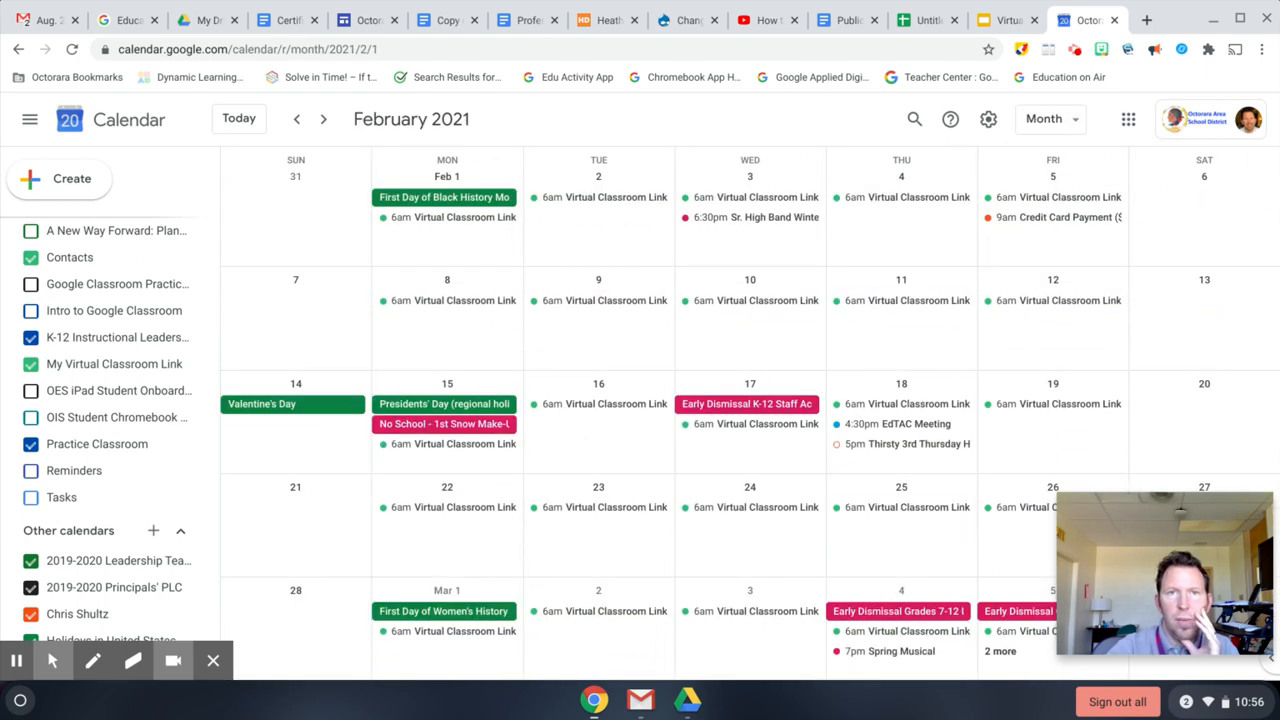
{"action": "scroll", "coordinate": [663, 424], "scroll_direction": "up", "scroll_amount": 3}
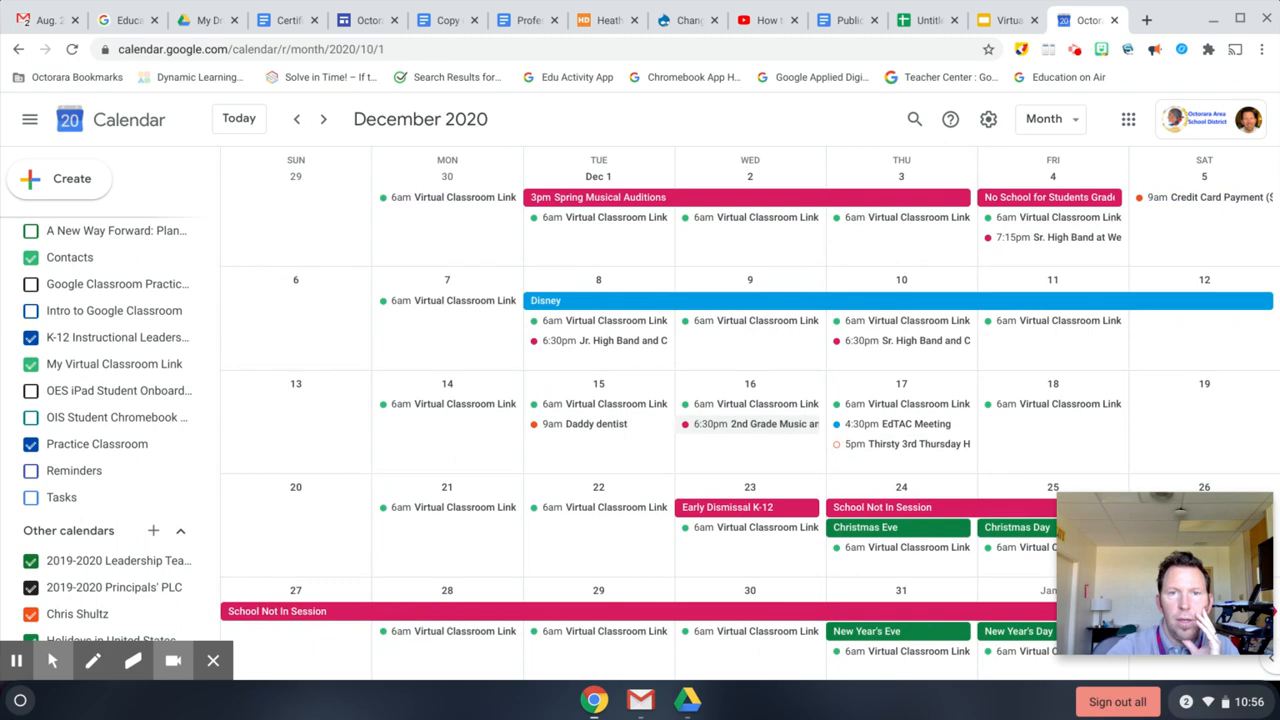
{"action": "scroll", "coordinate": [663, 424], "scroll_direction": "down", "scroll_amount": 2}
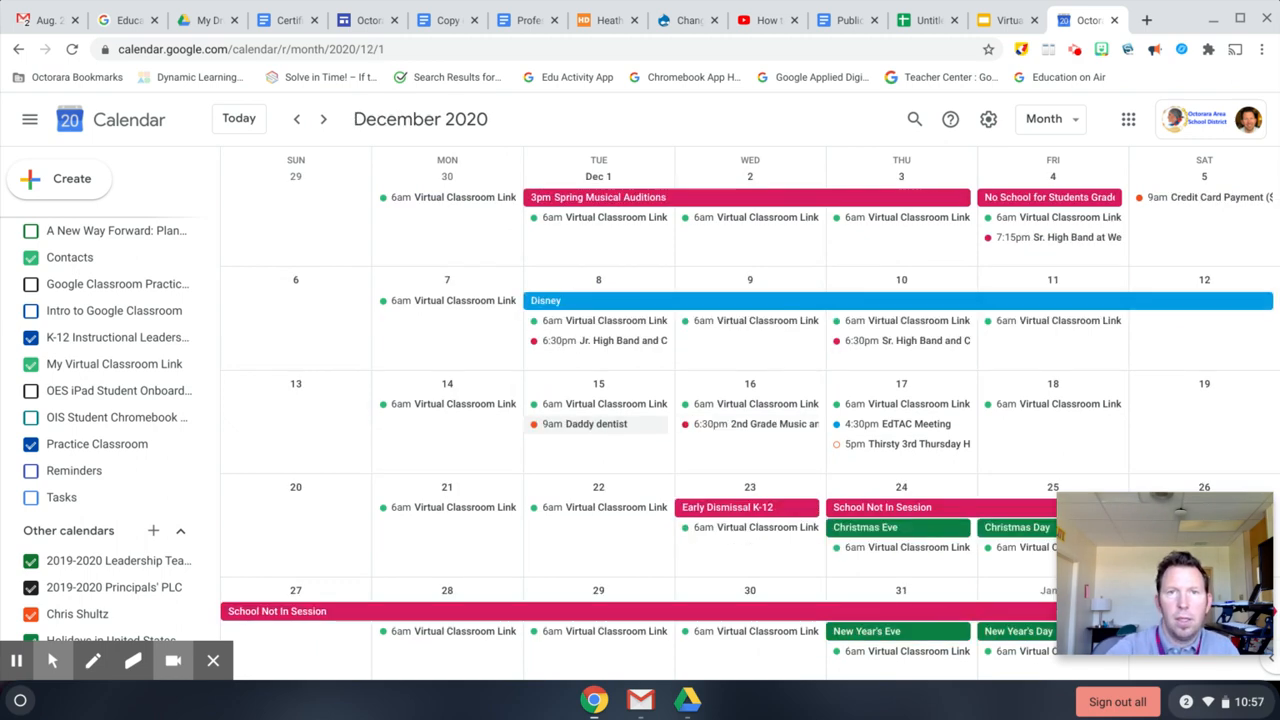
{"action": "left_click", "coordinate": [443, 405]}
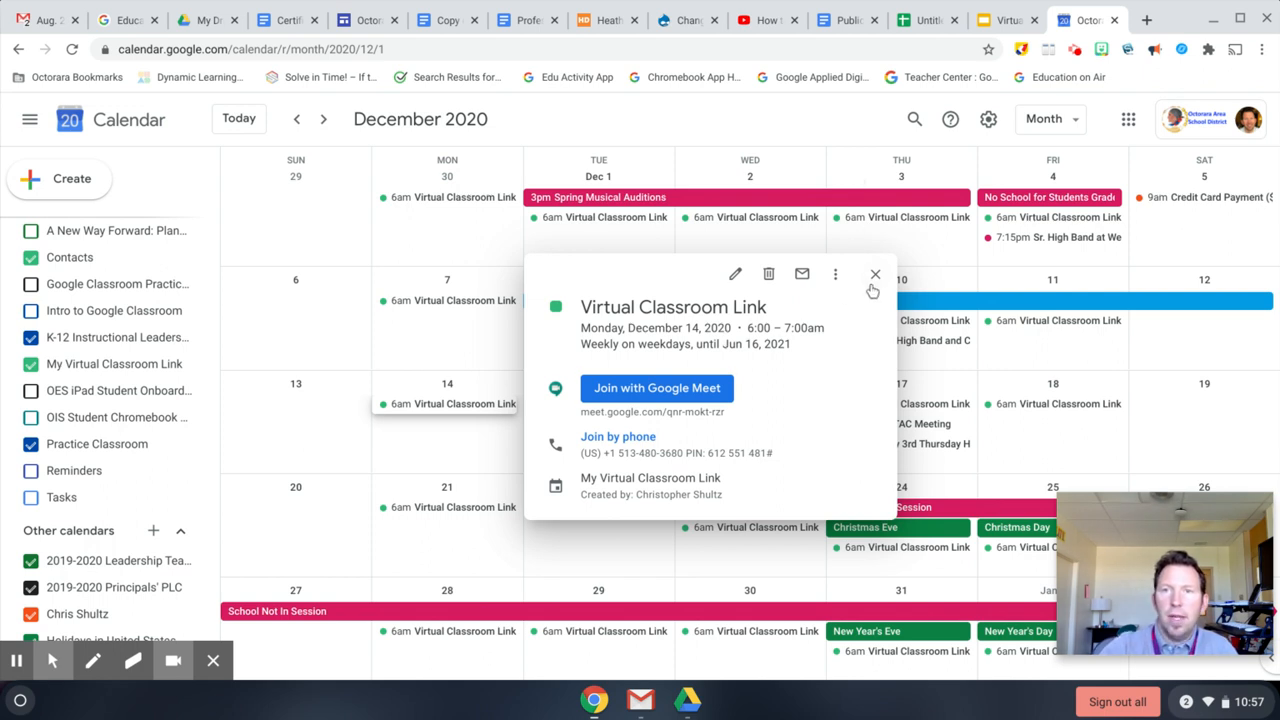
{"action": "left_click", "coordinate": [874, 275]}
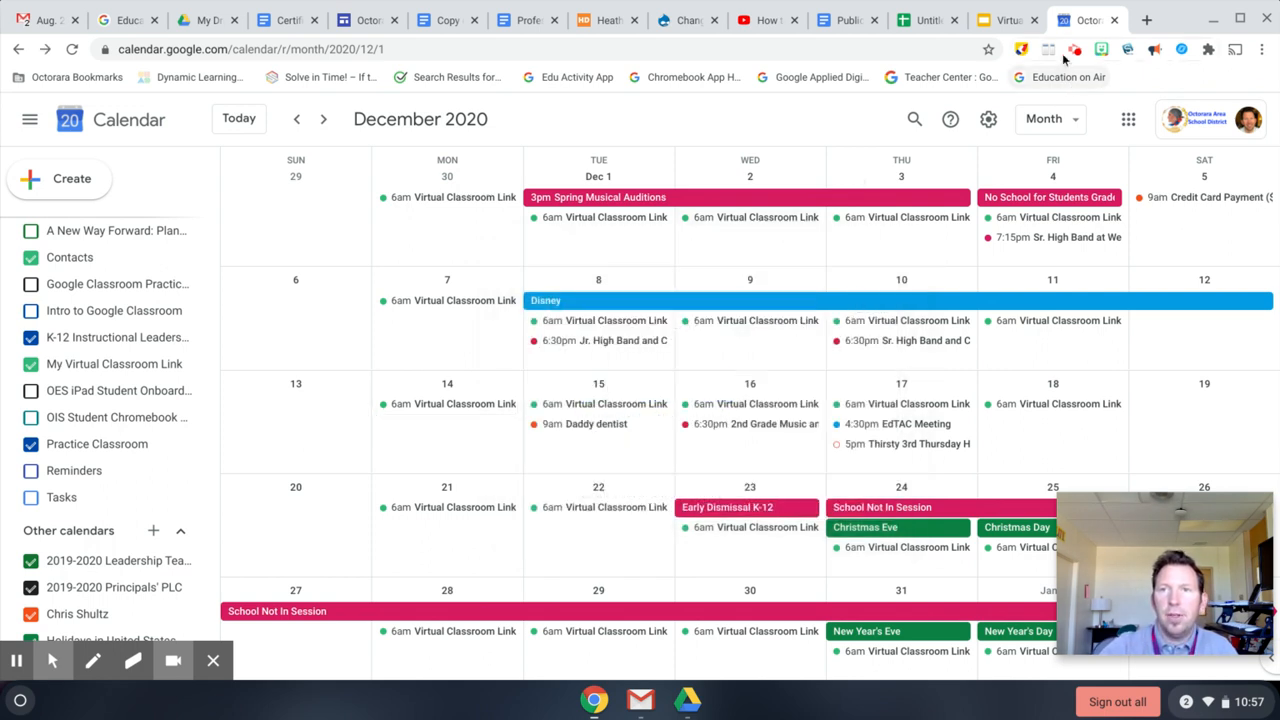